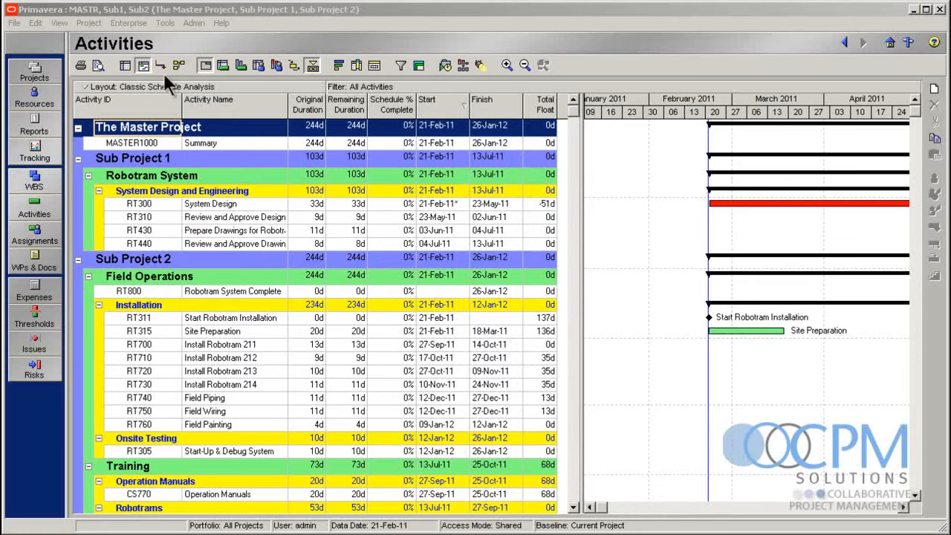
Examine the master project's Summary activity alongside the Sub Project 1 and Sub Project 2 groups in the activity table
{"action": "left_click", "coordinate": [128, 159]}
{"action": "left_click", "coordinate": [139, 258]}
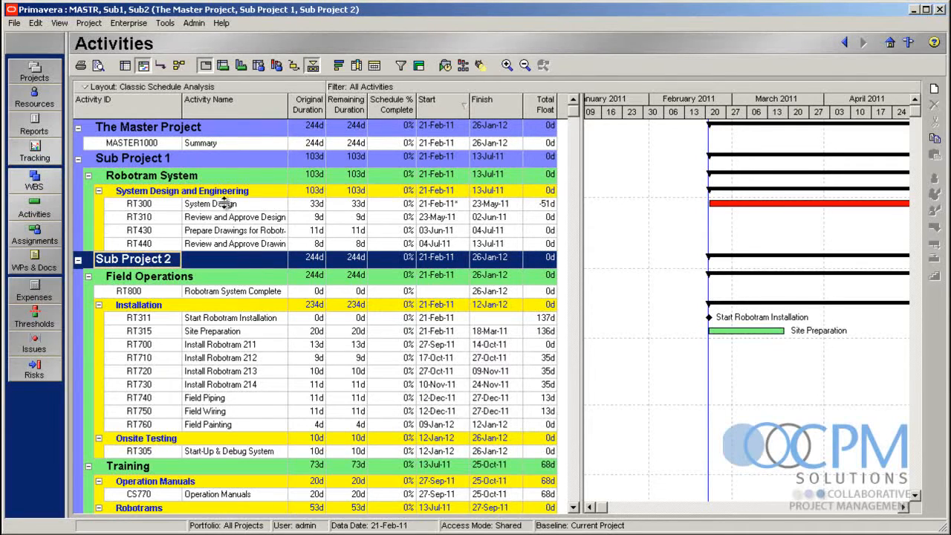
{"action": "left_click", "coordinate": [238, 127]}
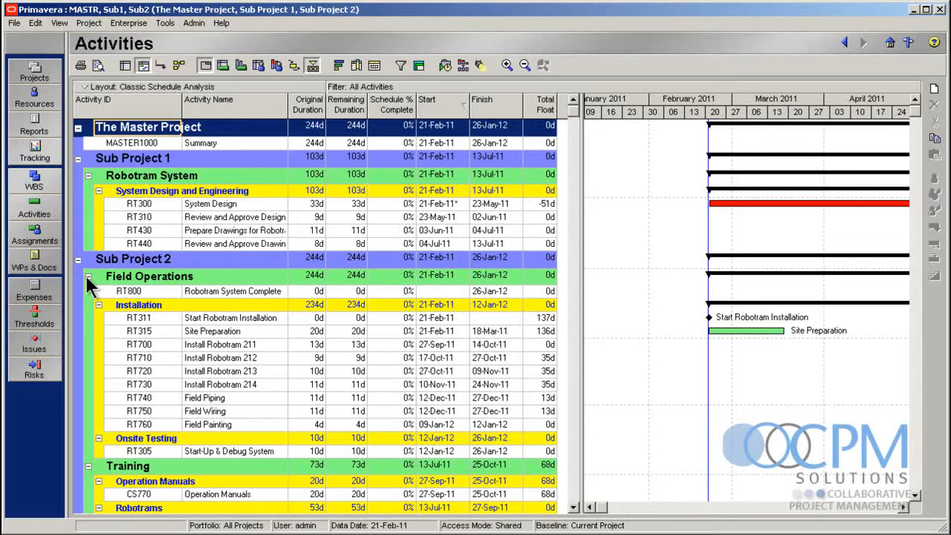
{"action": "left_click", "coordinate": [141, 164]}
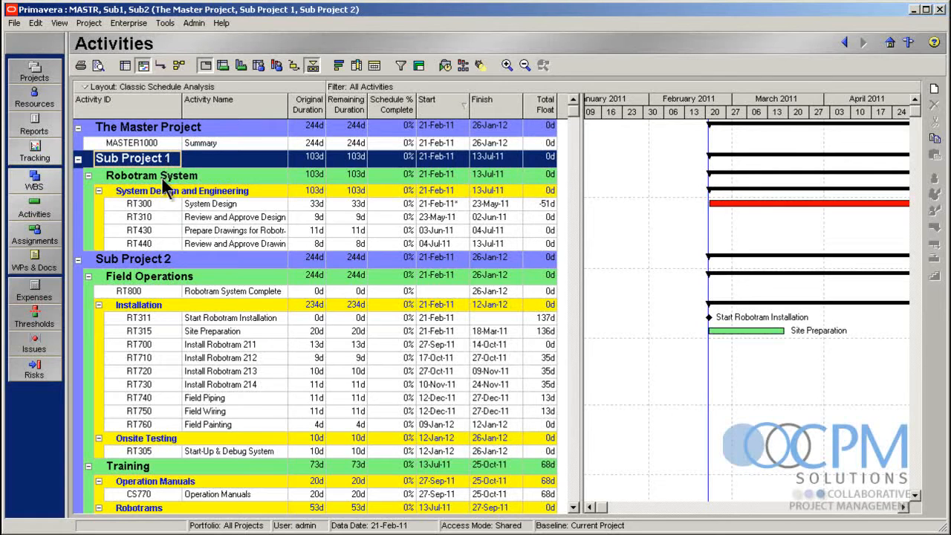
{"action": "left_click", "coordinate": [153, 262]}
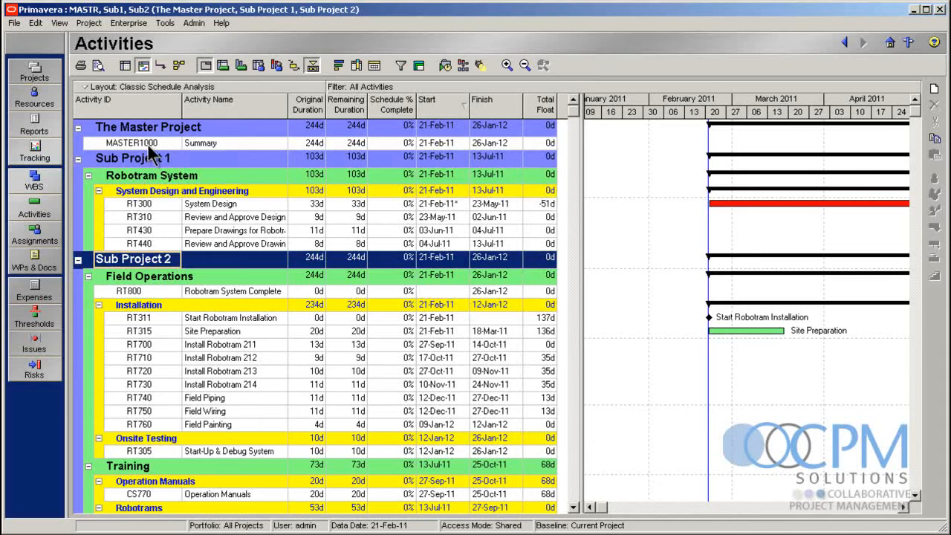
{"action": "left_click", "coordinate": [181, 144]}
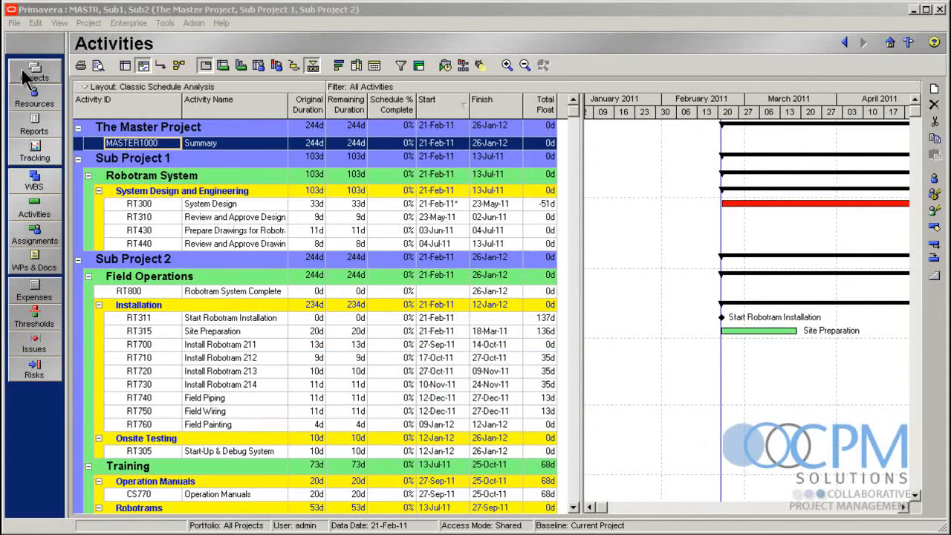
Open the PhaseA and PhaseB projects together from the Upgrade Projects group
{"action": "left_click", "coordinate": [43, 71]}
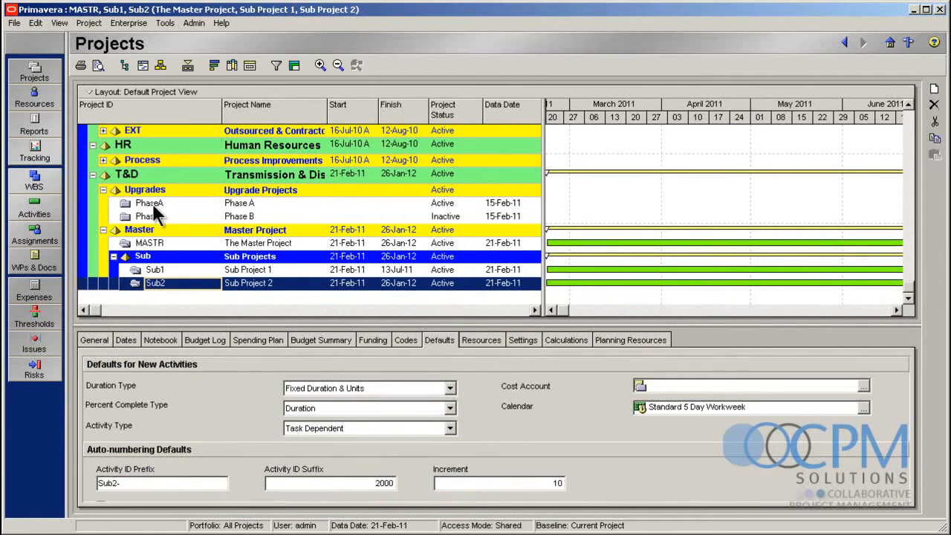
{"action": "left_click", "coordinate": [153, 207]}
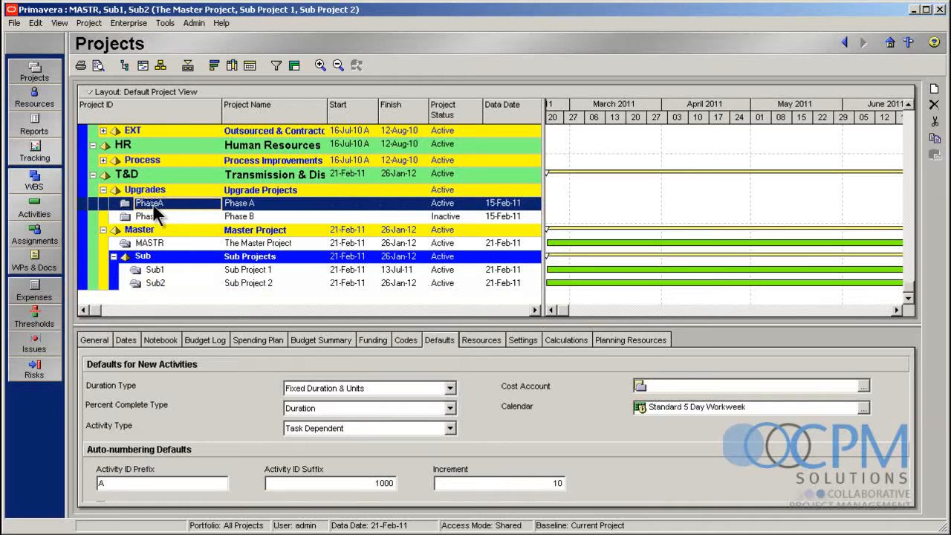
{"action": "scroll", "coordinate": [156, 215], "scroll_direction": "up", "scroll_amount": 1}
{"action": "left_click", "coordinate": [156, 229], "text": "ctrl"}
{"action": "right_click", "coordinate": [159, 228]}
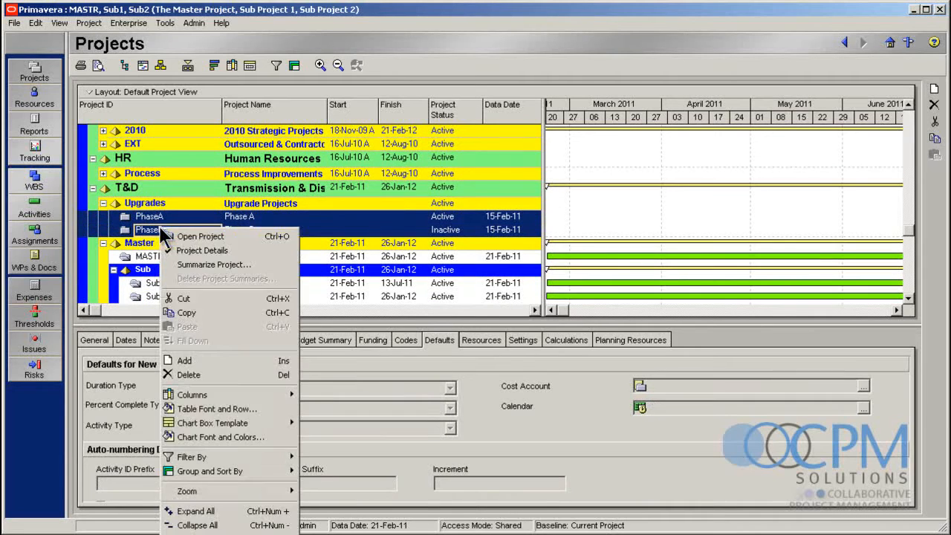
{"action": "left_click", "coordinate": [195, 237]}
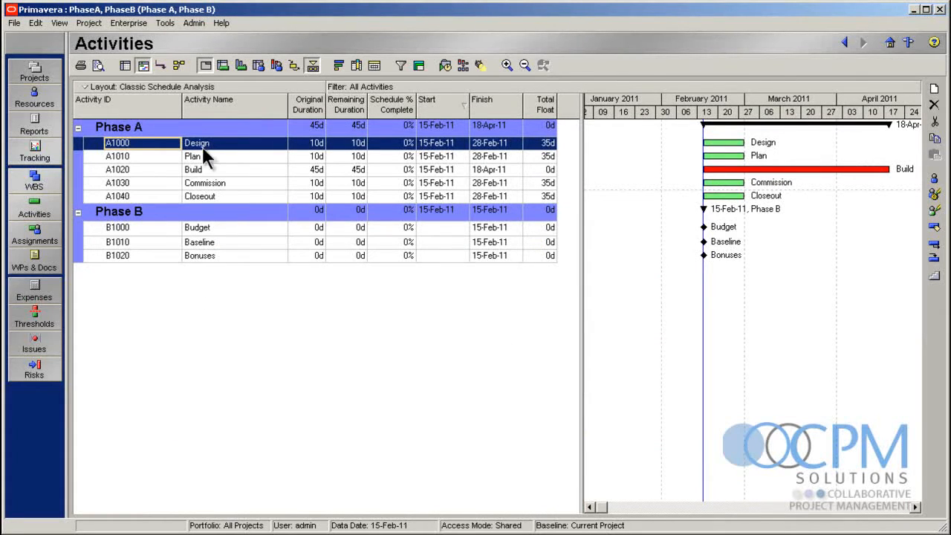
Review the activities in Phase A and the Budget, Baseline and Bonuses milestones in Phase B
{"action": "left_click", "coordinate": [238, 197]}
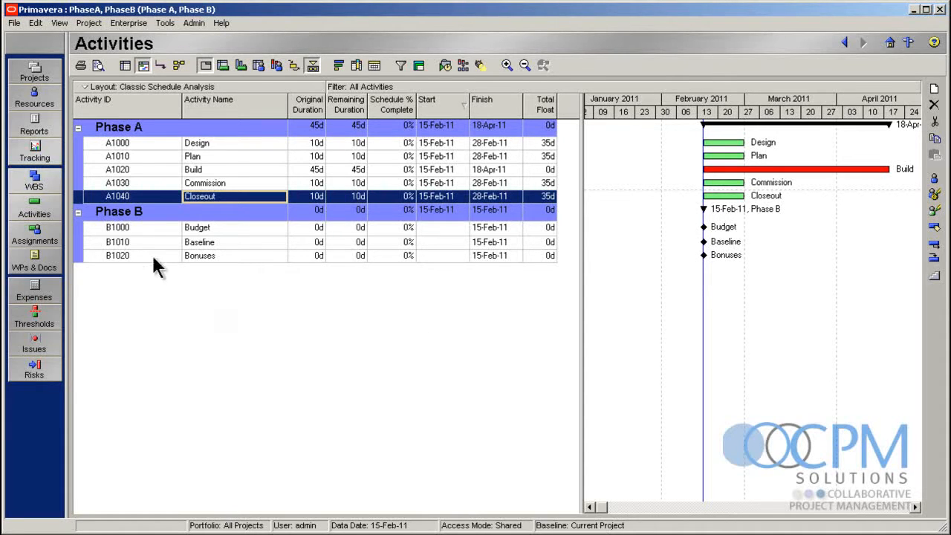
{"action": "left_click", "coordinate": [239, 230]}
{"action": "left_click", "coordinate": [240, 244]}
{"action": "left_click", "coordinate": [240, 257]}
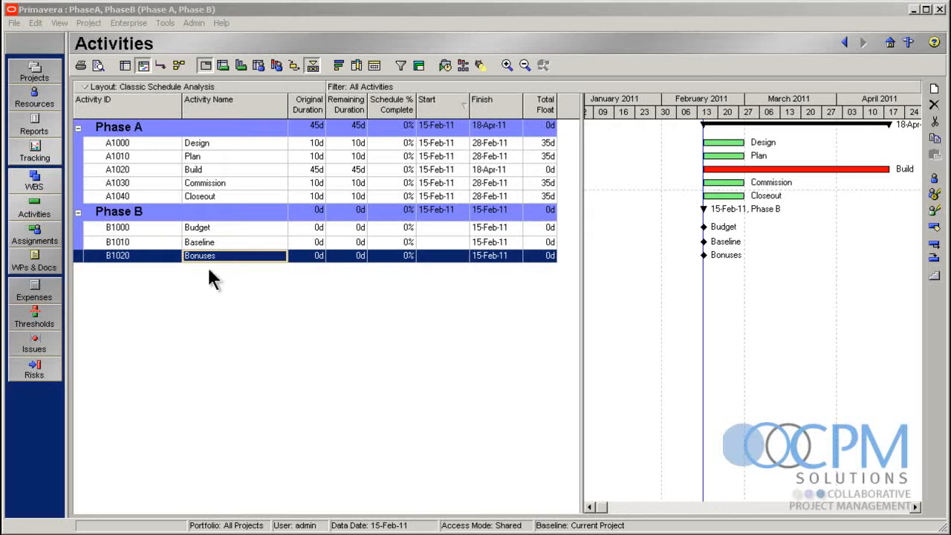
{"action": "left_click", "coordinate": [258, 39]}
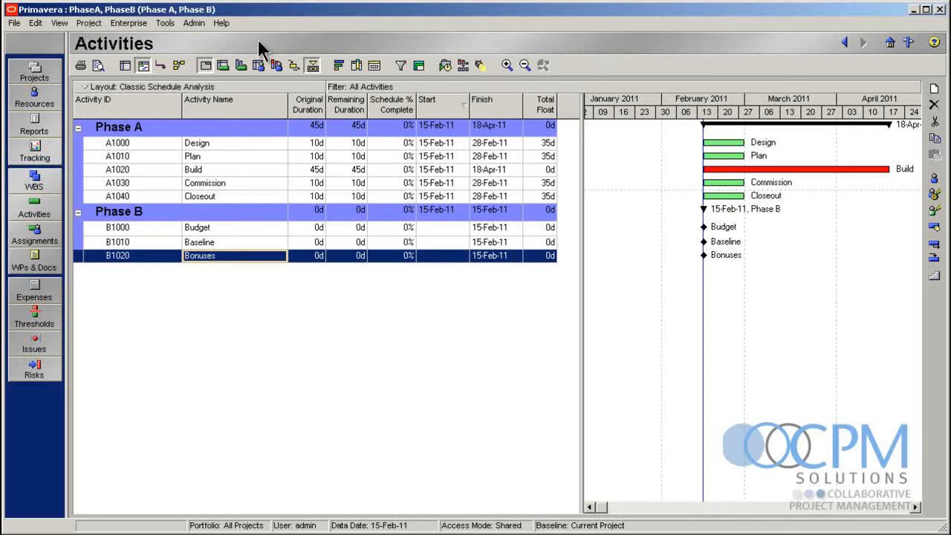
Link the five Phase A activities, Design through Closeout, in sequence
{"action": "left_click", "coordinate": [228, 145]}
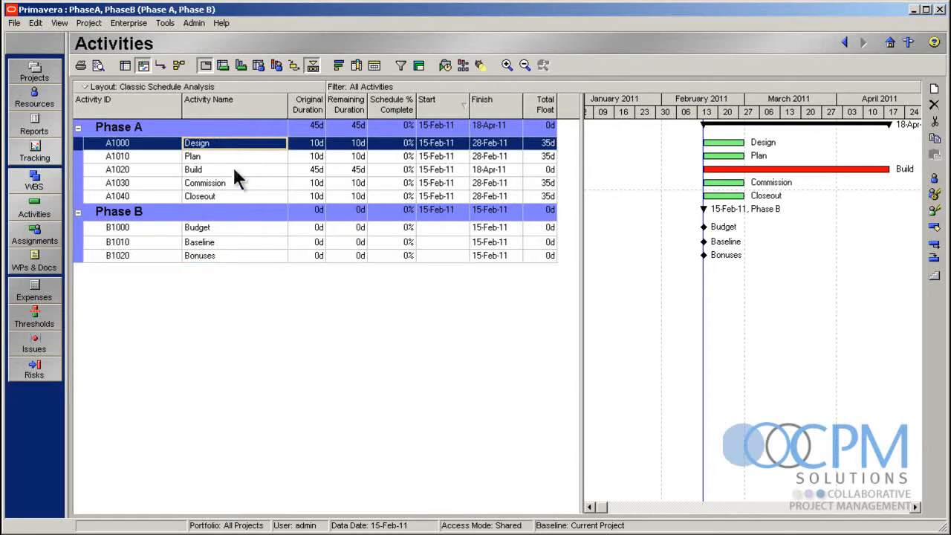
{"action": "left_click", "coordinate": [254, 196], "text": "shift"}
{"action": "right_click", "coordinate": [254, 196]}
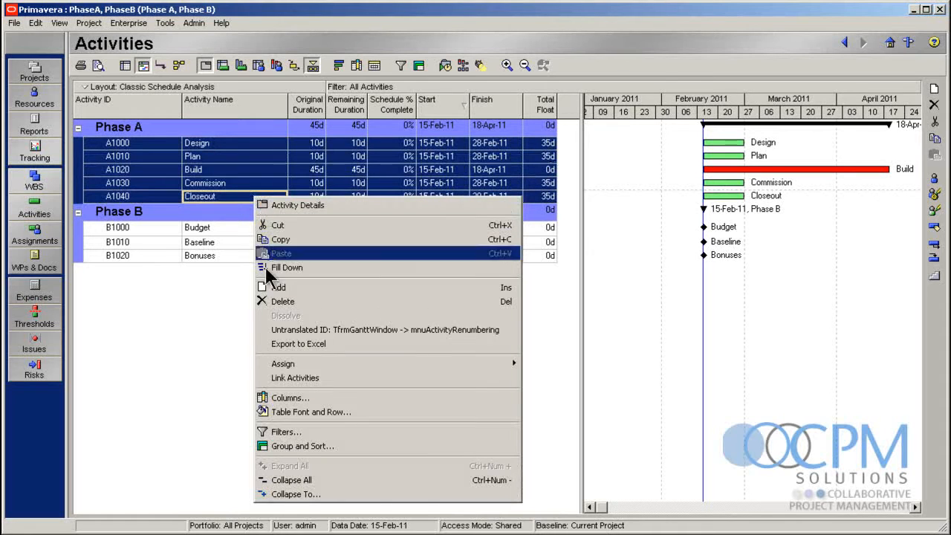
{"action": "left_click", "coordinate": [290, 380]}
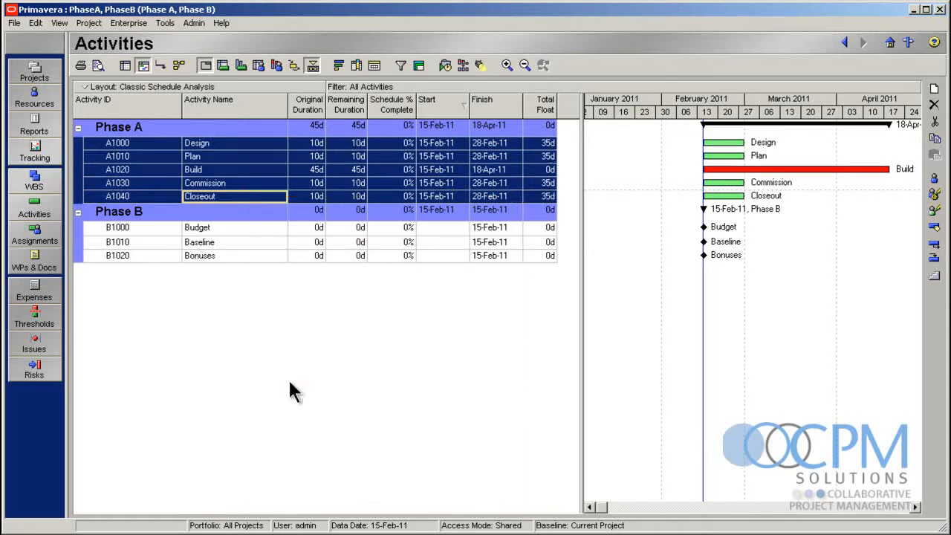
{"action": "left_click", "coordinate": [241, 379]}
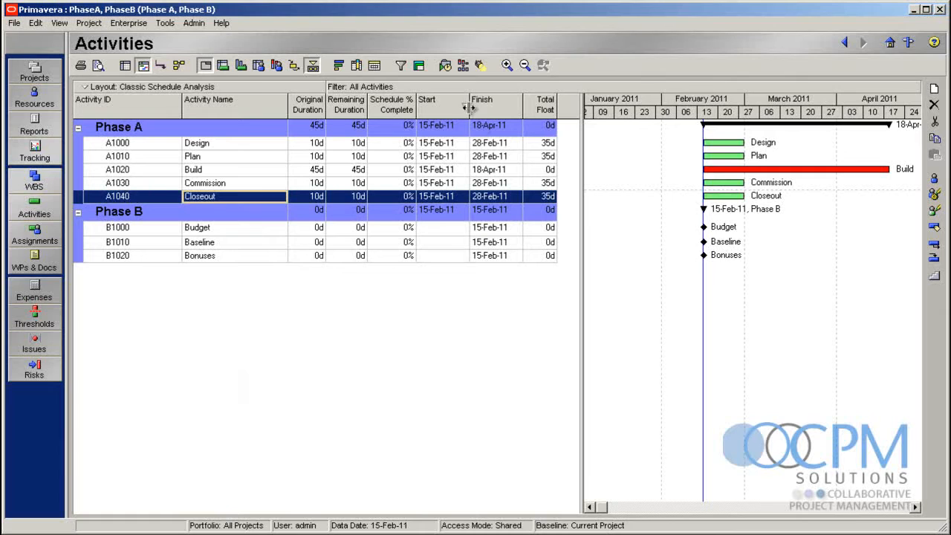
Schedule the open projects and check the Phase A bars across the Gantt chart
{"action": "left_click", "coordinate": [446, 64]}
{"action": "left_click", "coordinate": [751, 295]}
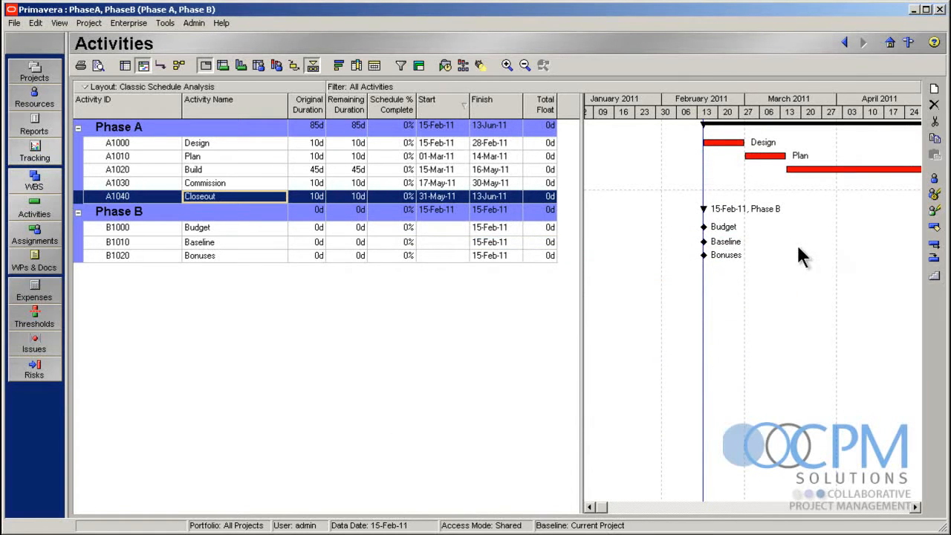
{"action": "left_click", "coordinate": [916, 507]}
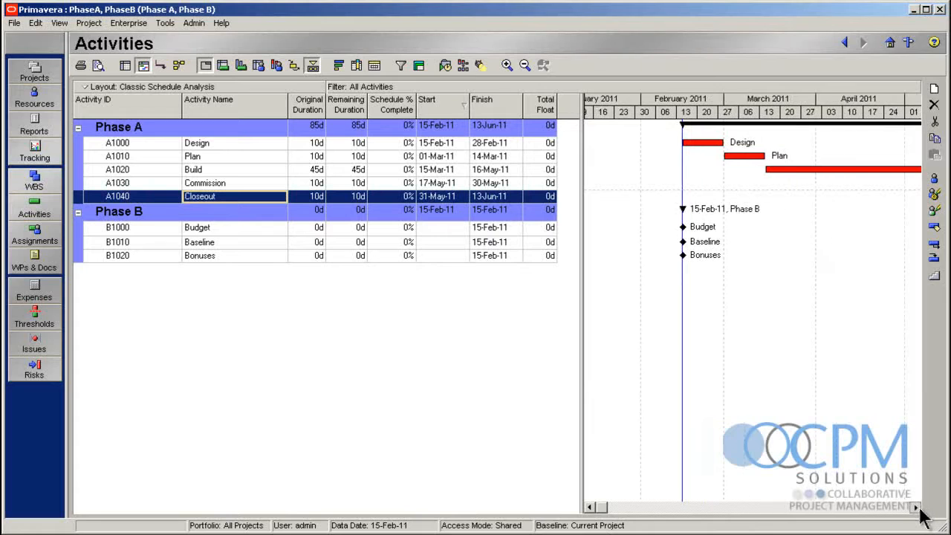
{"action": "left_click", "coordinate": [916, 507]}
{"action": "left_click", "coordinate": [917, 507]}
{"action": "left_click", "coordinate": [917, 507]}
{"action": "left_click", "coordinate": [916, 507]}
{"action": "left_click", "coordinate": [917, 507]}
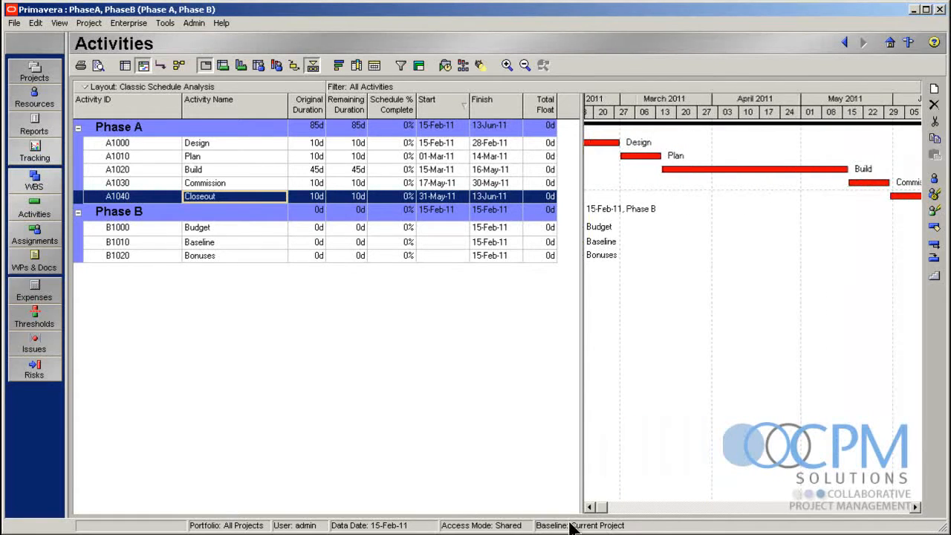
{"action": "left_click", "coordinate": [588, 507]}
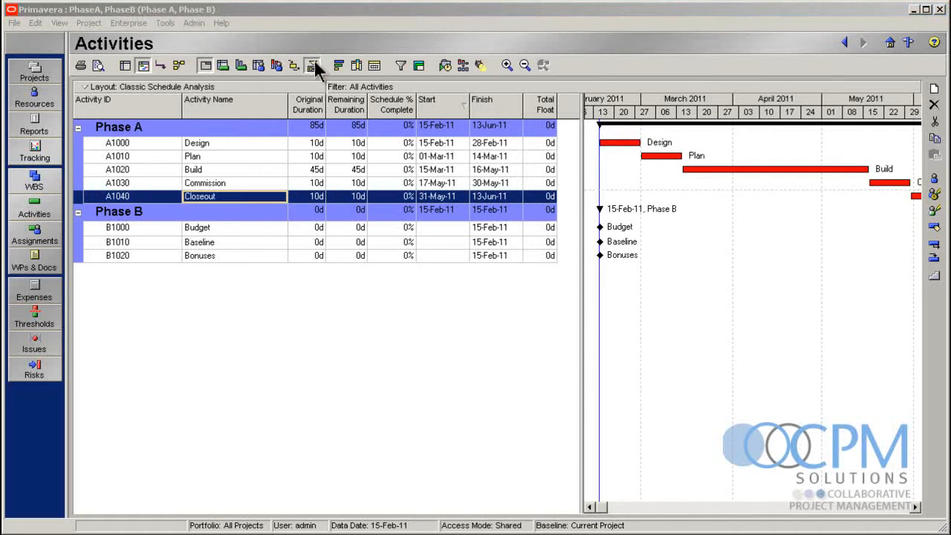
Show the activity details for B1000 Budget and assign A1000 Design from Phase A as its predecessor
{"action": "left_click", "coordinate": [262, 227]}
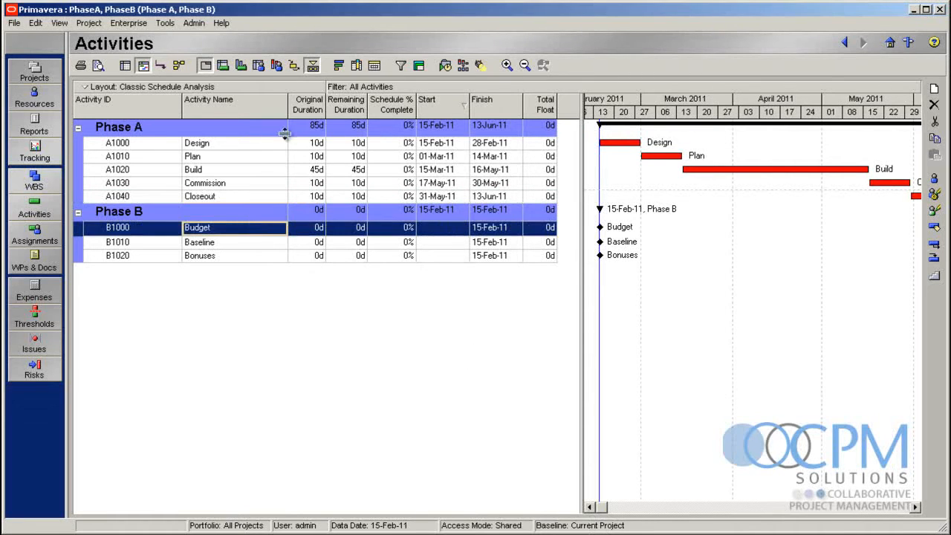
{"action": "left_click", "coordinate": [313, 65]}
{"action": "left_click_drag", "start_coordinate": [326, 469], "coordinate": [334, 315]}
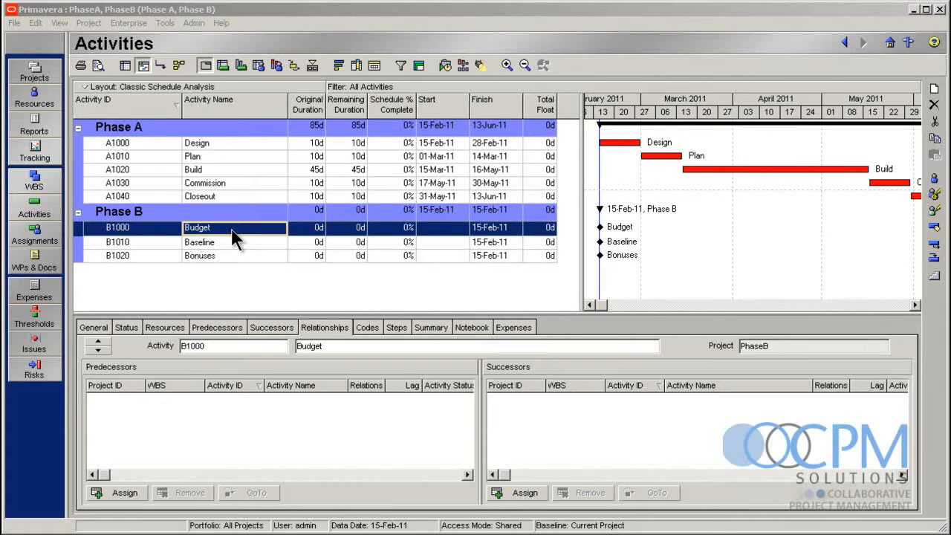
{"action": "left_click", "coordinate": [123, 493]}
{"action": "double_click", "coordinate": [566, 352]}
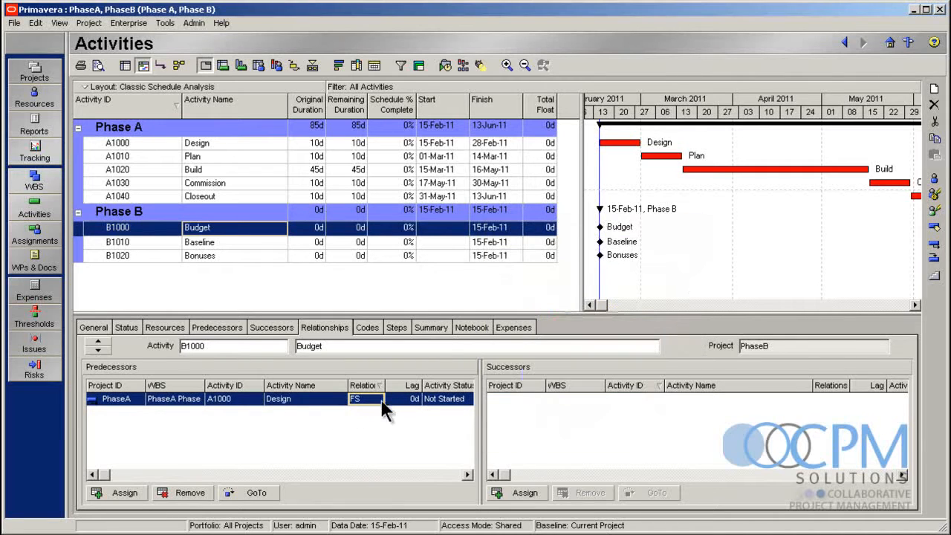
Change the Design predecessor's relationship type to FF for Budget and reschedule both projects
{"action": "left_click", "coordinate": [378, 400]}
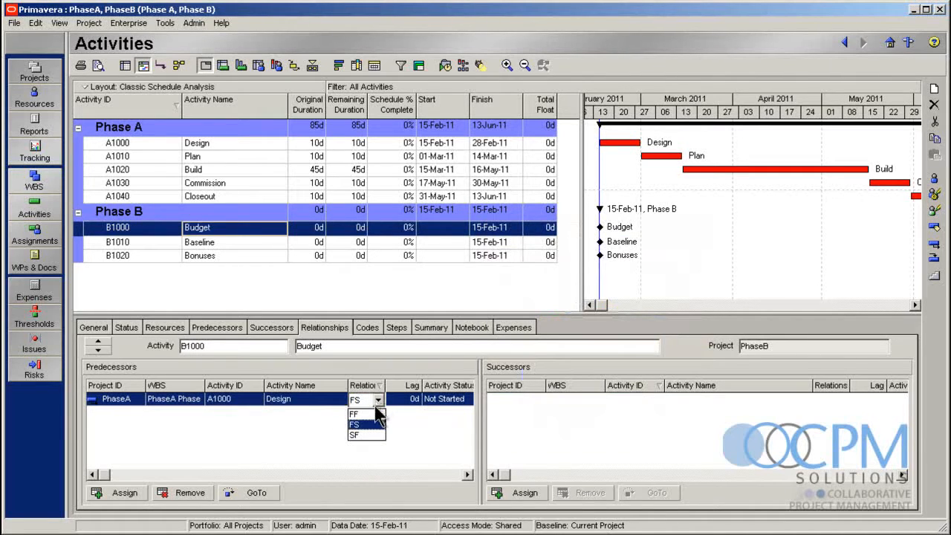
{"action": "left_click", "coordinate": [371, 414]}
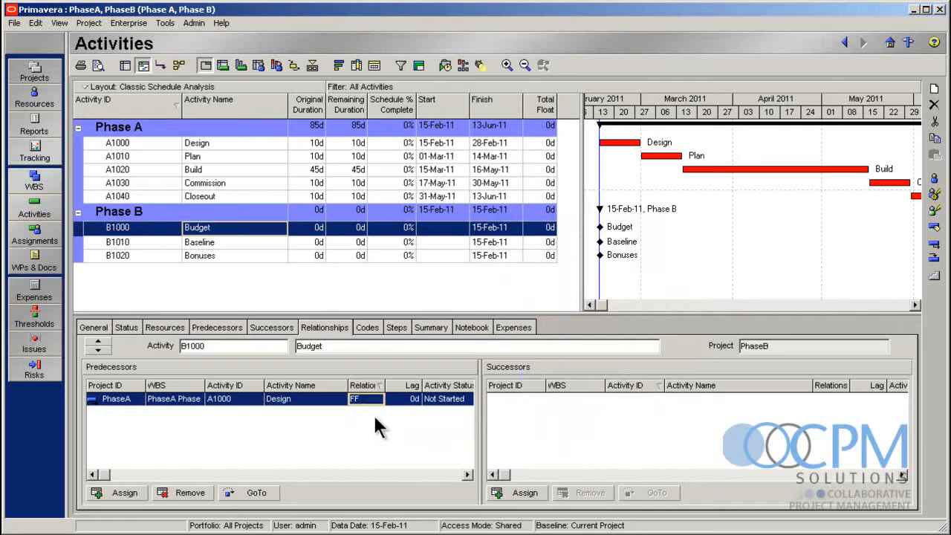
{"action": "left_click", "coordinate": [445, 64]}
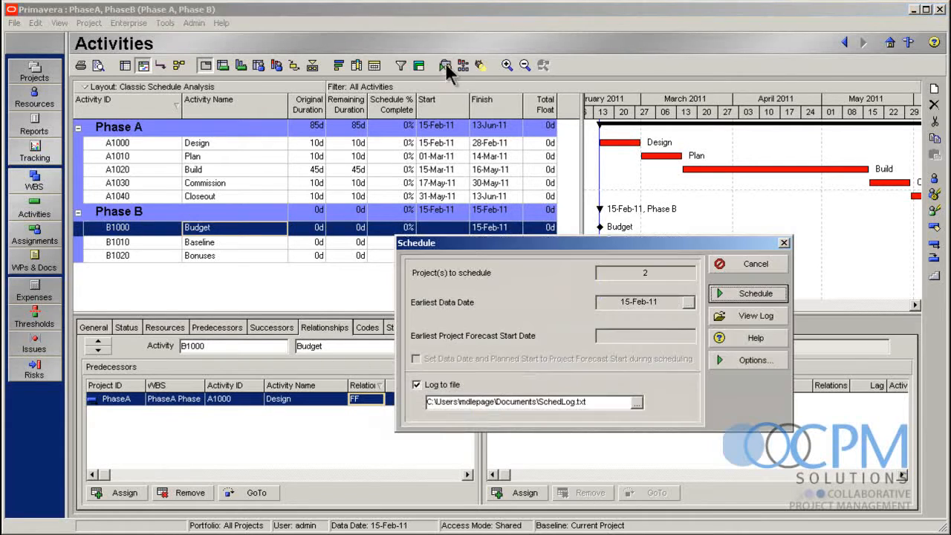
{"action": "left_click", "coordinate": [717, 294]}
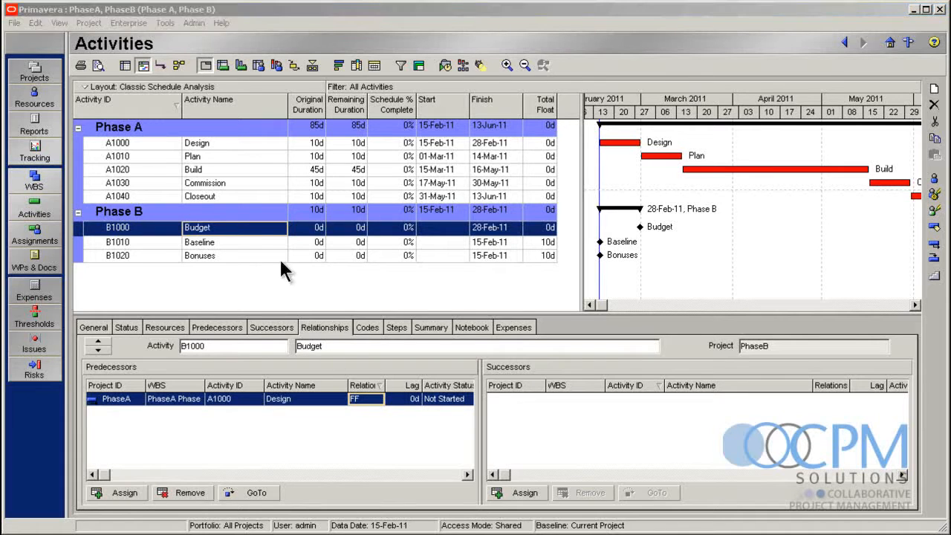
Assign A1010 Plan from Phase A as a predecessor of B1010 Baseline
{"action": "left_click", "coordinate": [261, 243]}
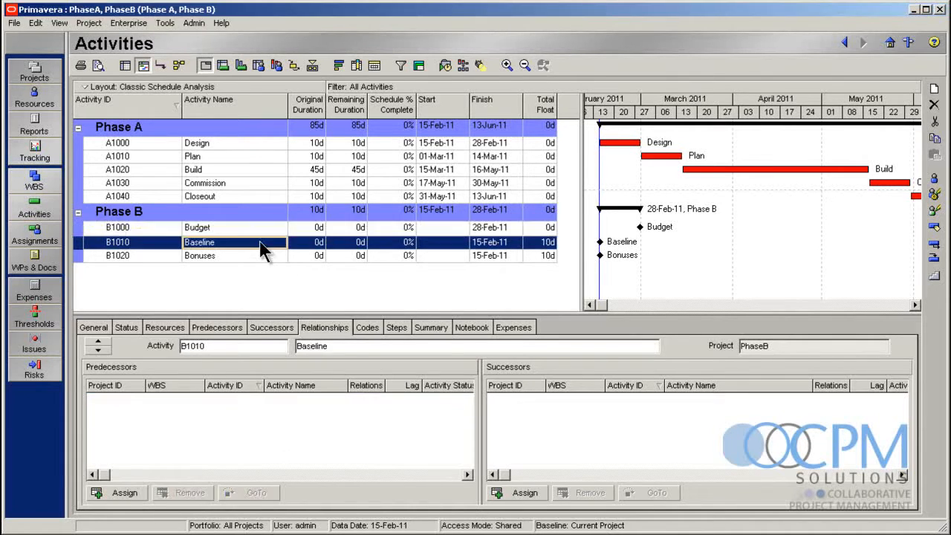
{"action": "left_click", "coordinate": [113, 495]}
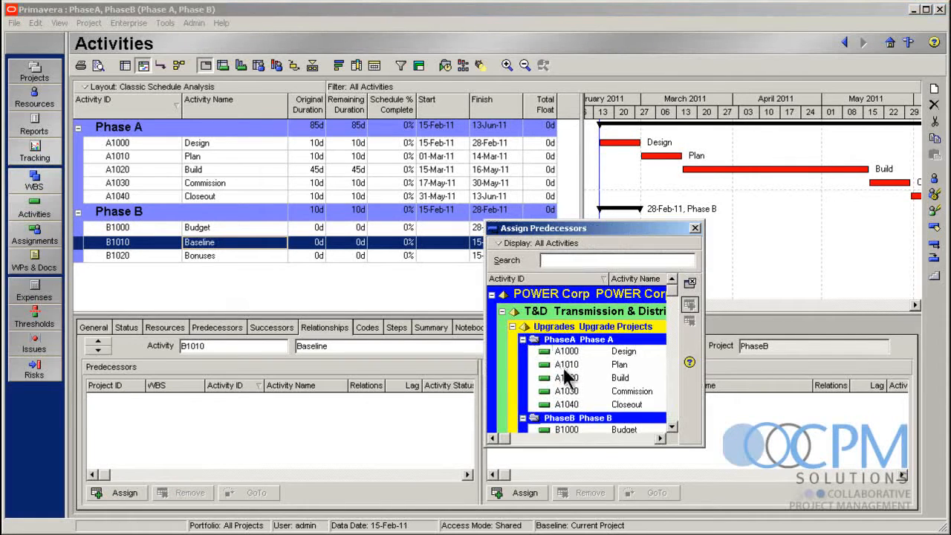
{"action": "left_click", "coordinate": [566, 364]}
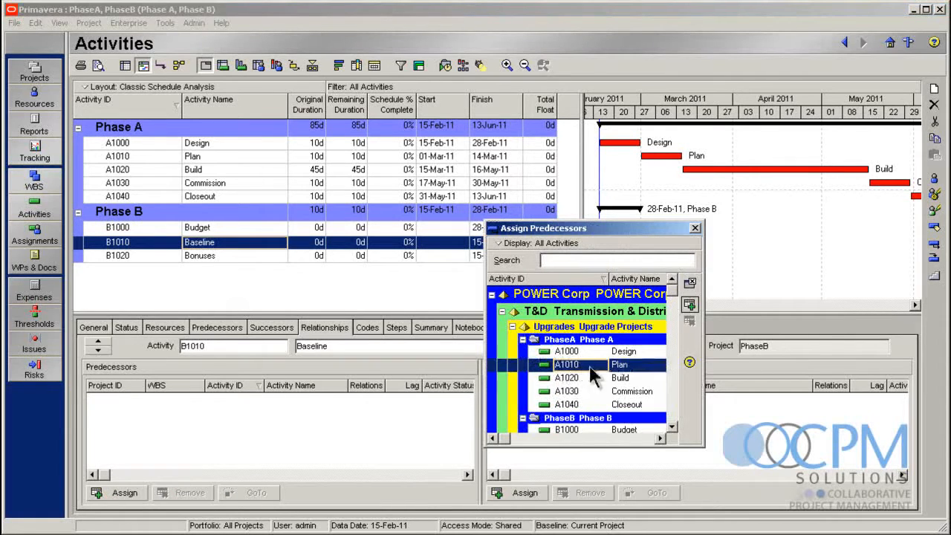
{"action": "left_click", "coordinate": [691, 304]}
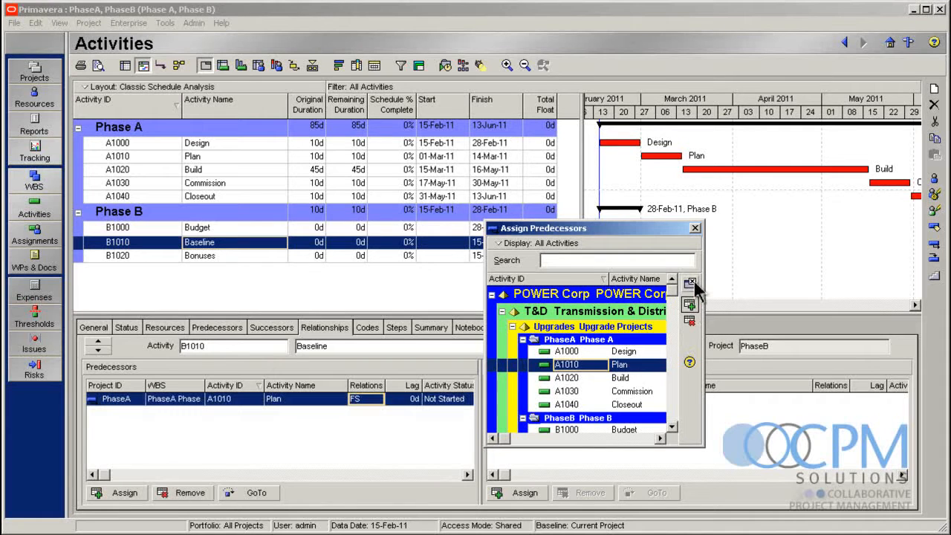
{"action": "left_click", "coordinate": [690, 283]}
Change the Plan predecessor's relationship type to FF for Baseline, reschedule both projects and check the Gantt chart
{"action": "left_click", "coordinate": [371, 403]}
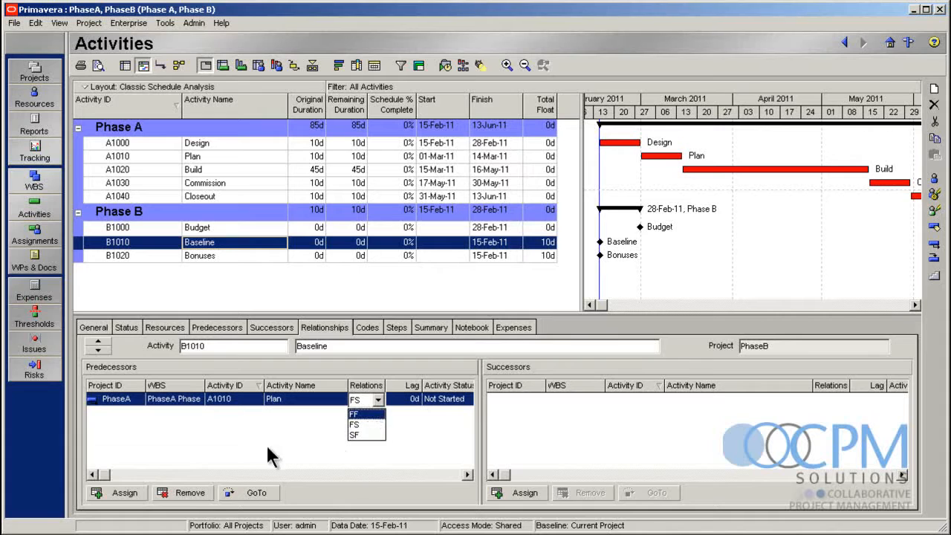
{"action": "left_click", "coordinate": [364, 414]}
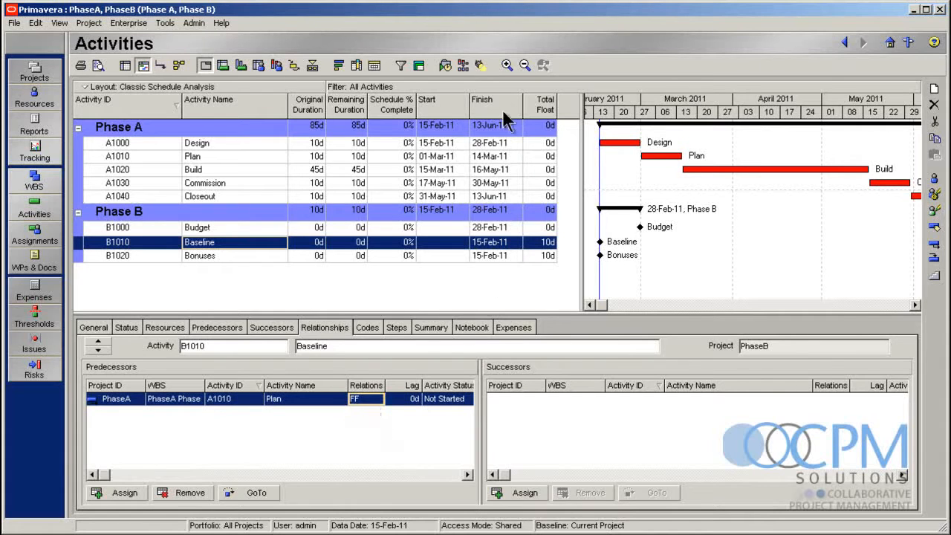
{"action": "left_click", "coordinate": [442, 65]}
{"action": "left_click", "coordinate": [747, 291]}
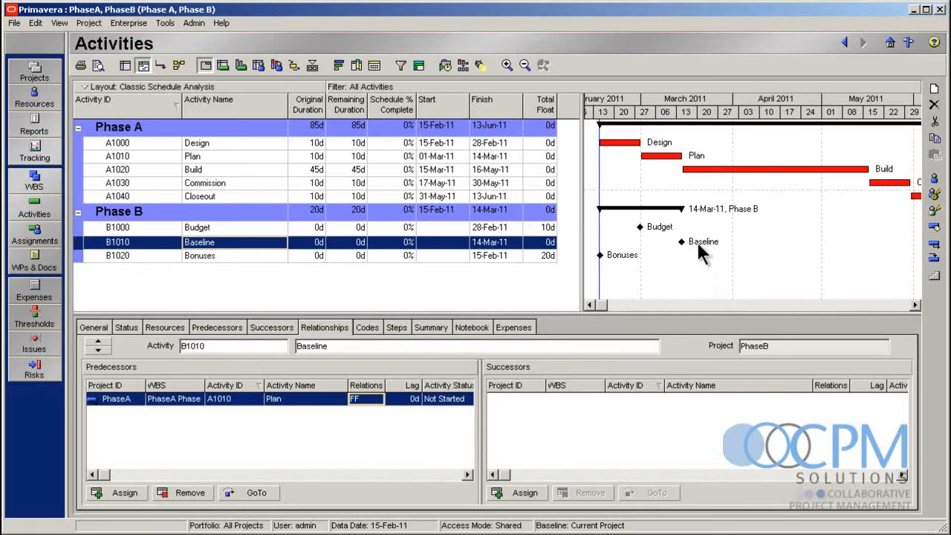
{"action": "left_click", "coordinate": [915, 305]}
{"action": "left_click", "coordinate": [915, 304]}
{"action": "left_click", "coordinate": [916, 304]}
{"action": "left_click", "coordinate": [916, 304]}
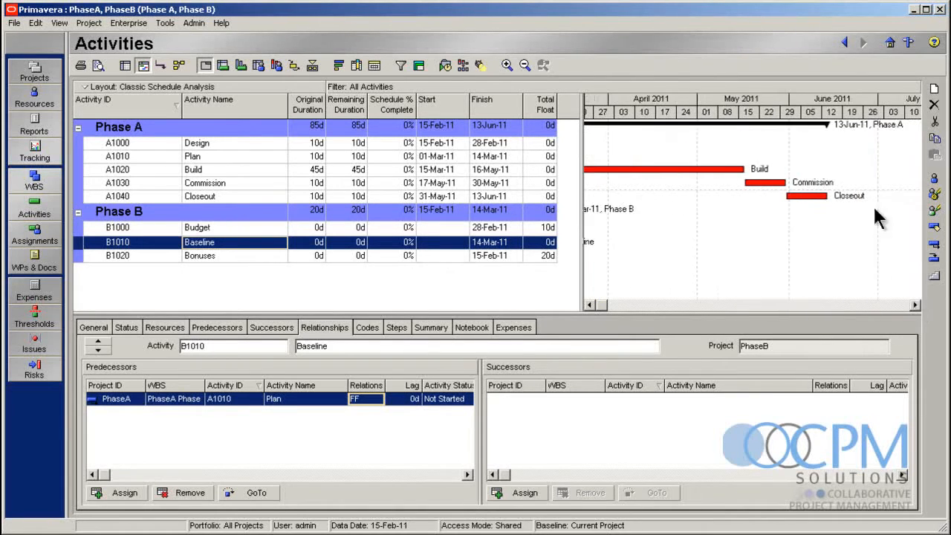
Assign A1030 Commission from Phase A as a predecessor of B1020 Bonuses
{"action": "left_click", "coordinate": [209, 257]}
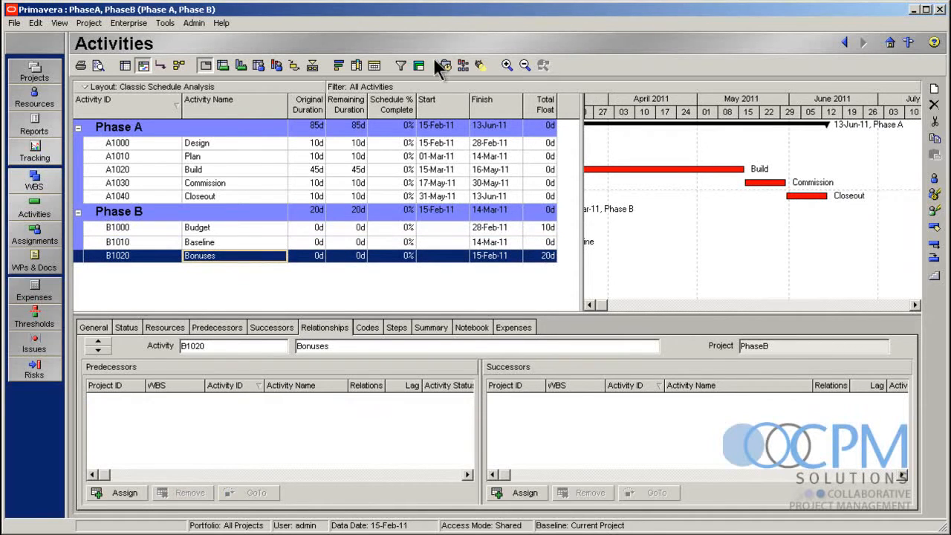
{"action": "left_click", "coordinate": [117, 495]}
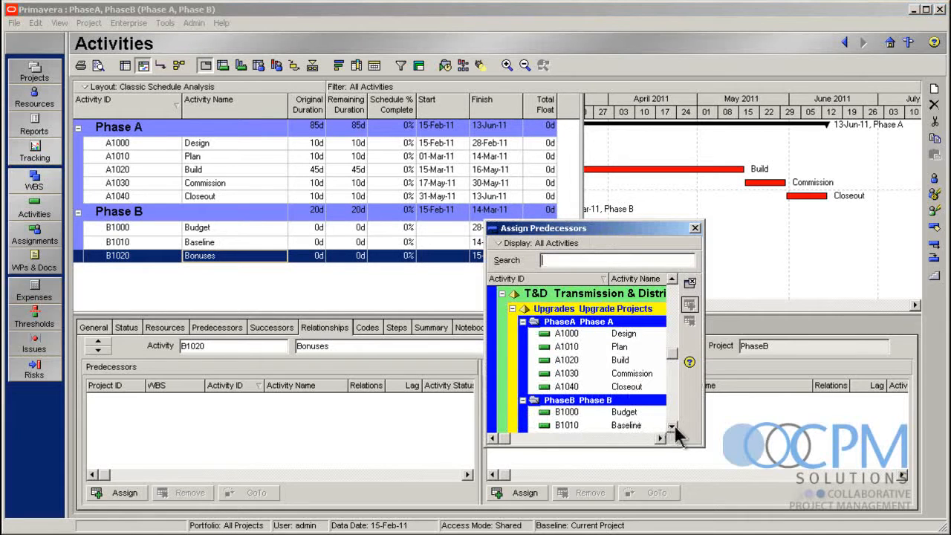
{"action": "left_click", "coordinate": [641, 373]}
{"action": "left_click", "coordinate": [689, 304]}
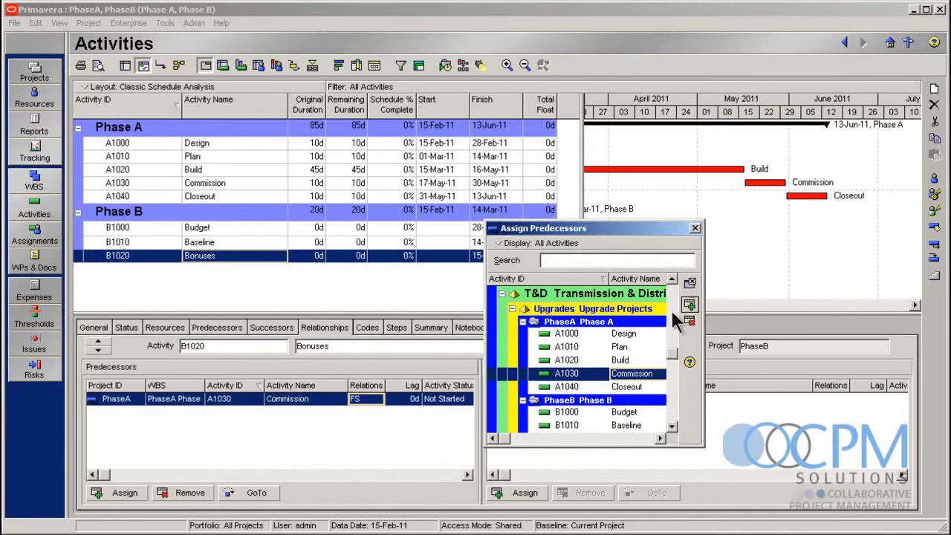
{"action": "left_click", "coordinate": [689, 282]}
Change the Commission predecessor's relationship type to FF for Bonuses and reschedule both projects
{"action": "left_click", "coordinate": [377, 400]}
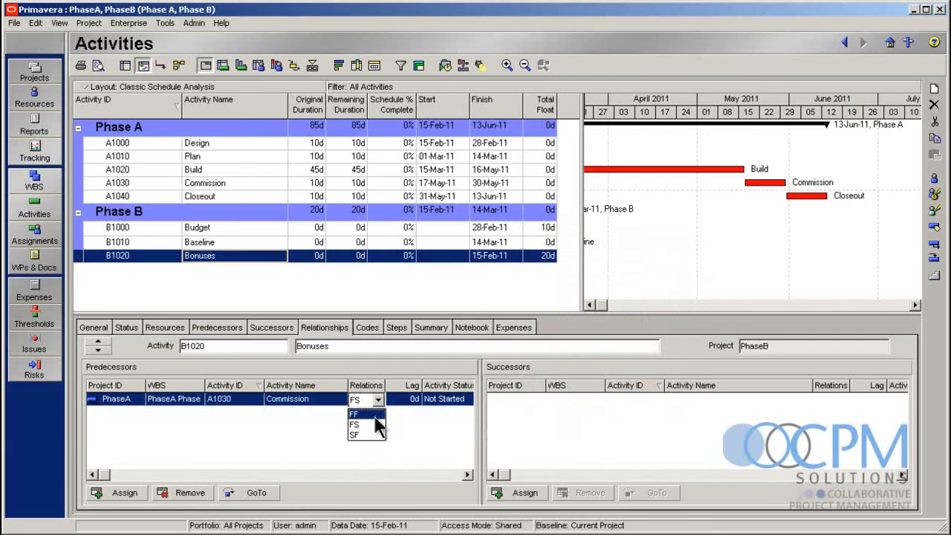
{"action": "left_click", "coordinate": [375, 415]}
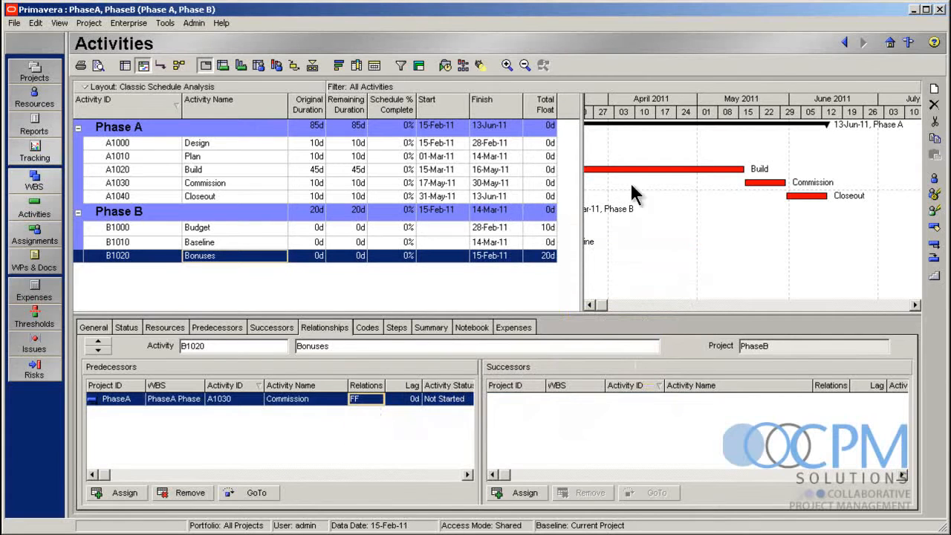
{"action": "left_click", "coordinate": [444, 66]}
{"action": "left_click", "coordinate": [753, 292]}
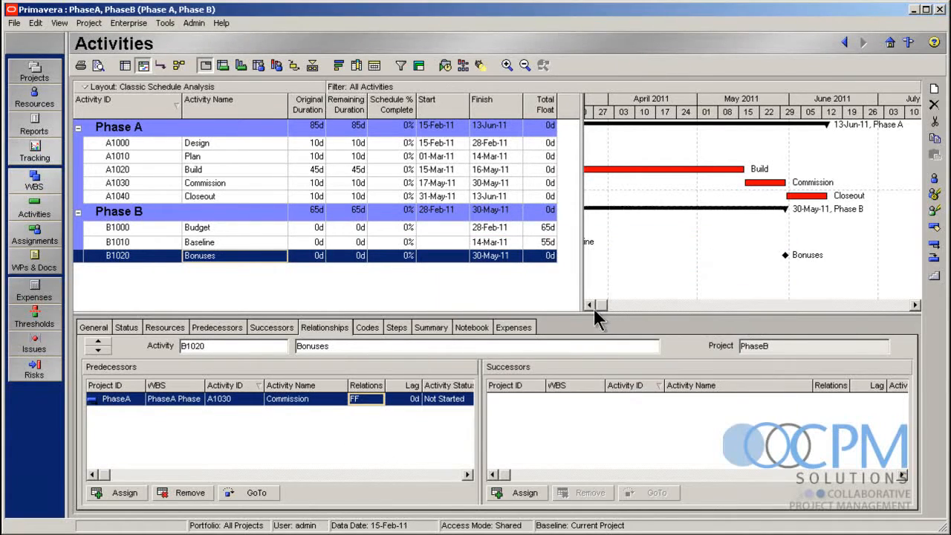
Widen the Gantt chart area and narrow the Activity Name and Activity ID columns to show the full timeline of both projects
{"action": "left_click", "coordinate": [593, 306]}
{"action": "left_click_drag", "start_coordinate": [585, 269], "coordinate": [473, 266]}
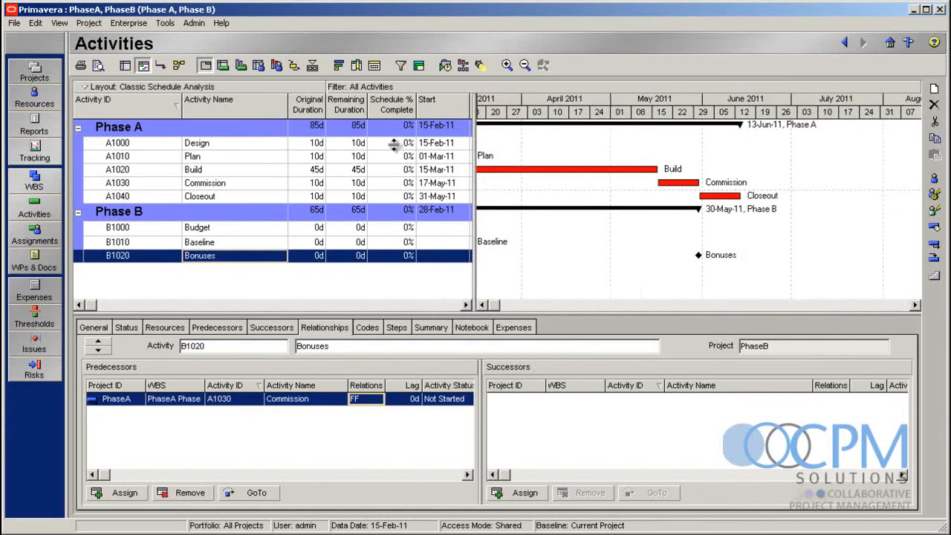
{"action": "left_click_drag", "start_coordinate": [288, 102], "coordinate": [259, 102]}
{"action": "left_click_drag", "start_coordinate": [183, 108], "coordinate": [153, 107]}
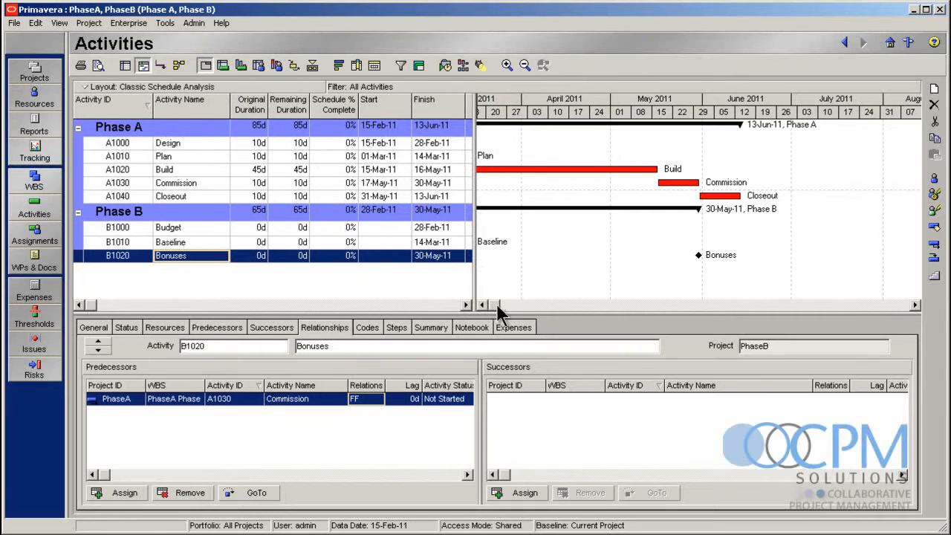
{"action": "left_click", "coordinate": [915, 305]}
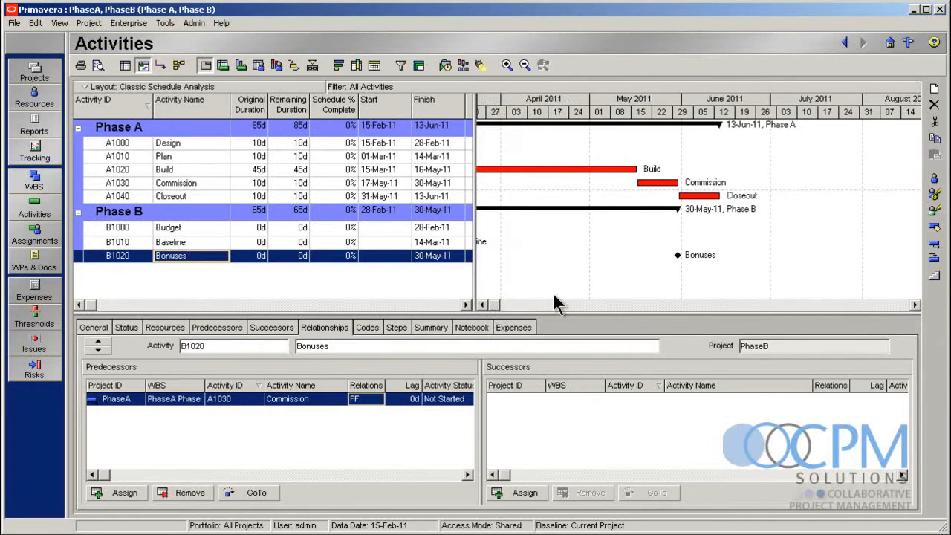
{"action": "left_click", "coordinate": [482, 305]}
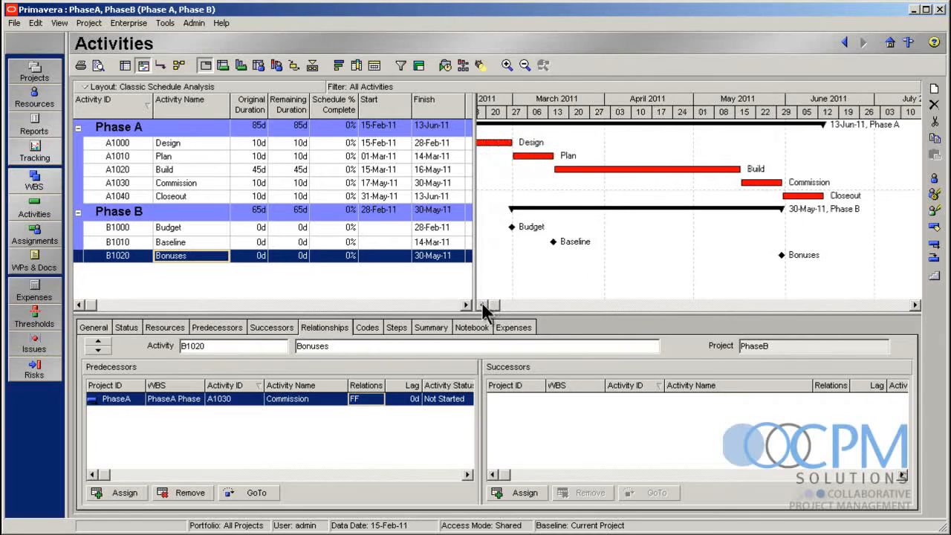
{"action": "left_click", "coordinate": [481, 303]}
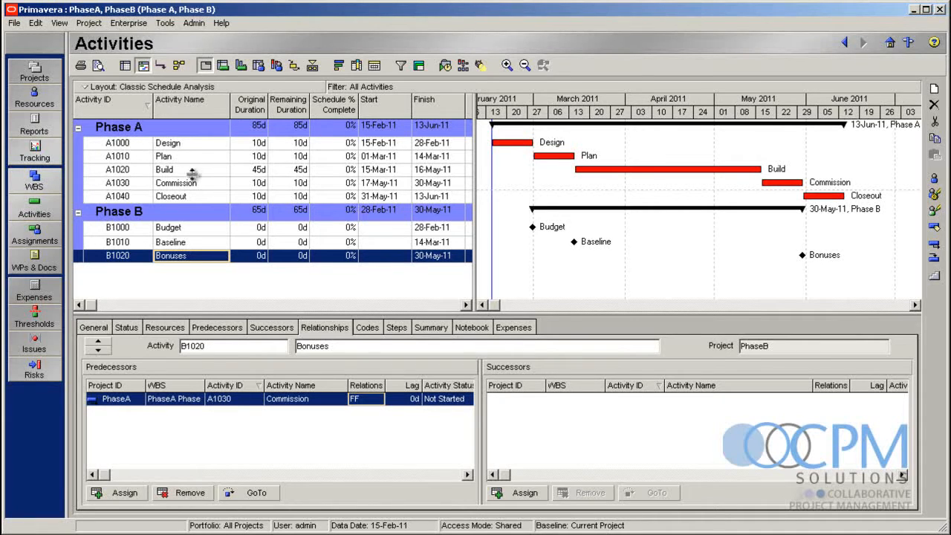
Remove the WBS grouping from the activity table and sort the activities of both projects by start date
{"action": "left_click", "coordinate": [159, 127]}
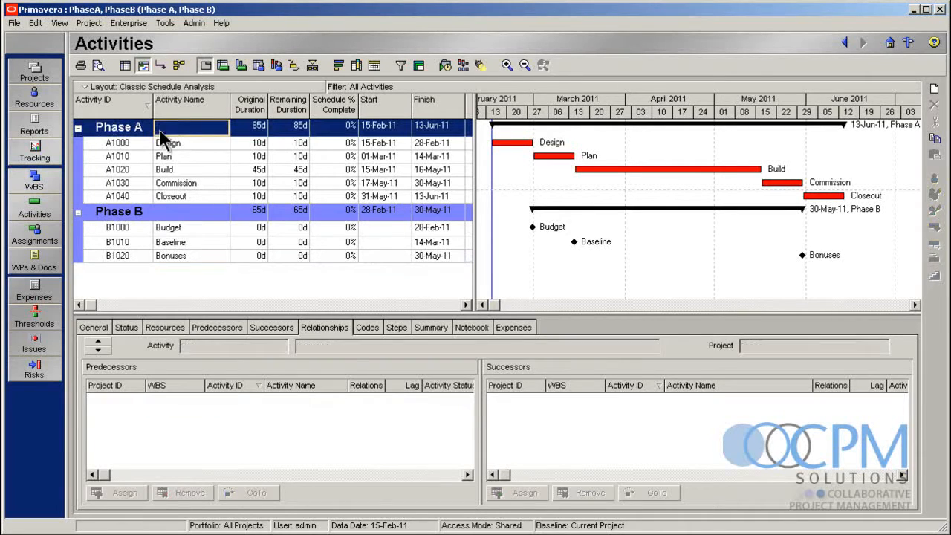
{"action": "left_click", "coordinate": [174, 216]}
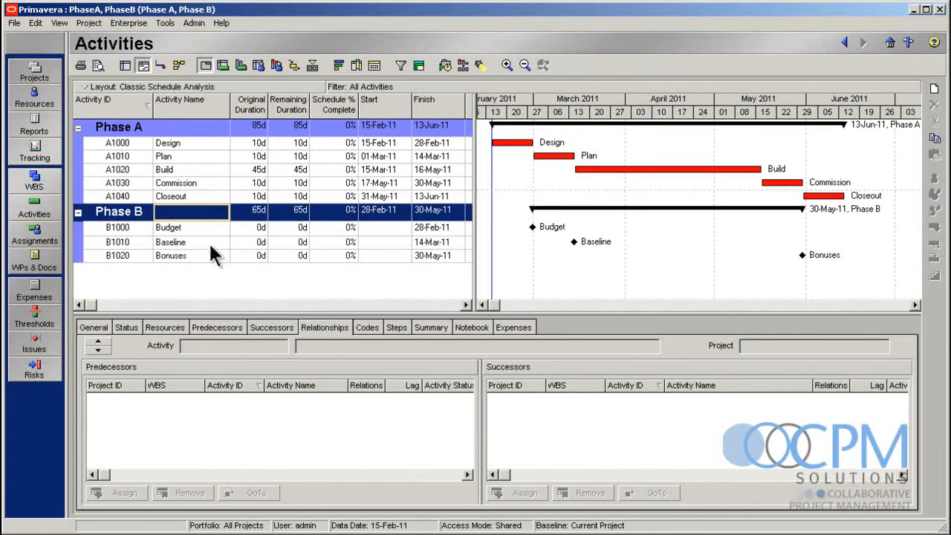
{"action": "left_click", "coordinate": [418, 66]}
{"action": "left_click", "coordinate": [461, 304]}
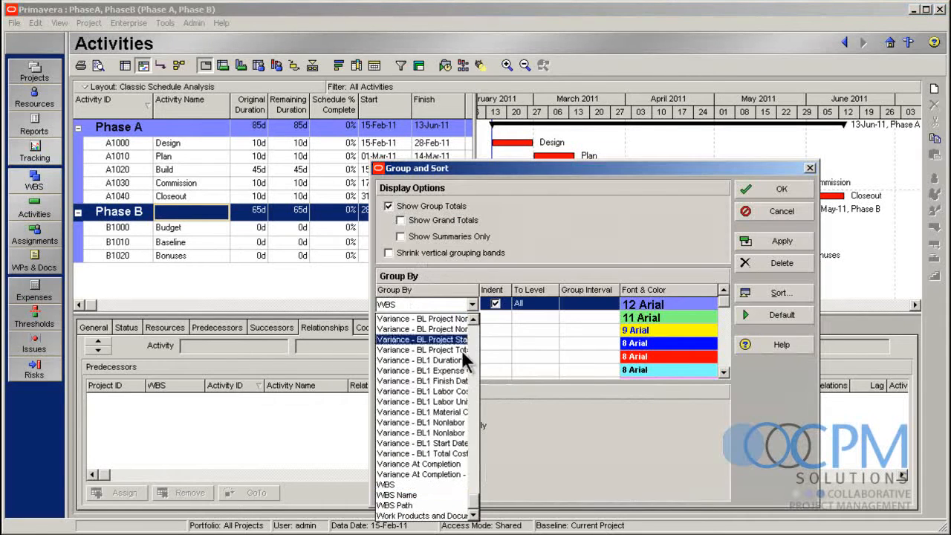
{"action": "left_click_drag", "start_coordinate": [480, 508], "coordinate": [479, 324]}
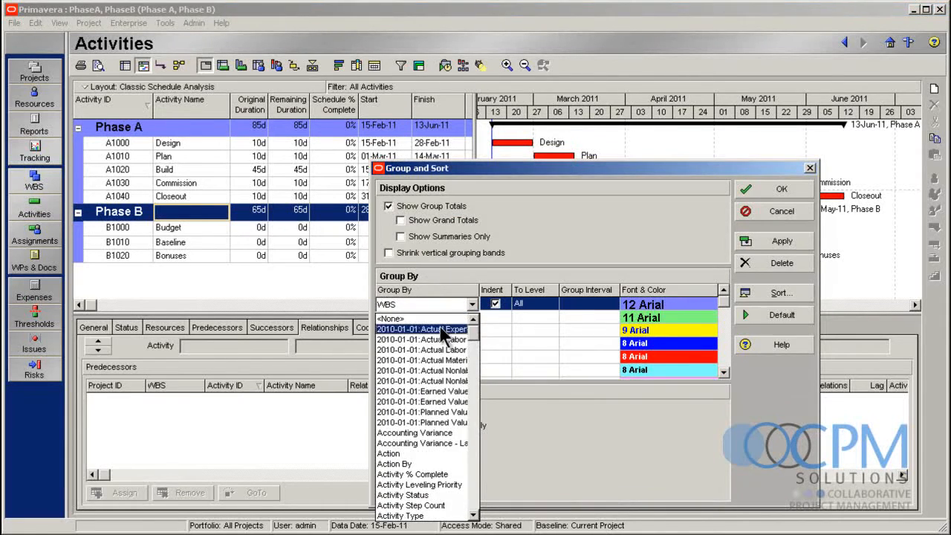
{"action": "left_click", "coordinate": [440, 328]}
{"action": "left_click", "coordinate": [471, 307]}
{"action": "left_click", "coordinate": [474, 316]}
{"action": "left_click", "coordinate": [463, 318]}
{"action": "left_click", "coordinate": [774, 241]}
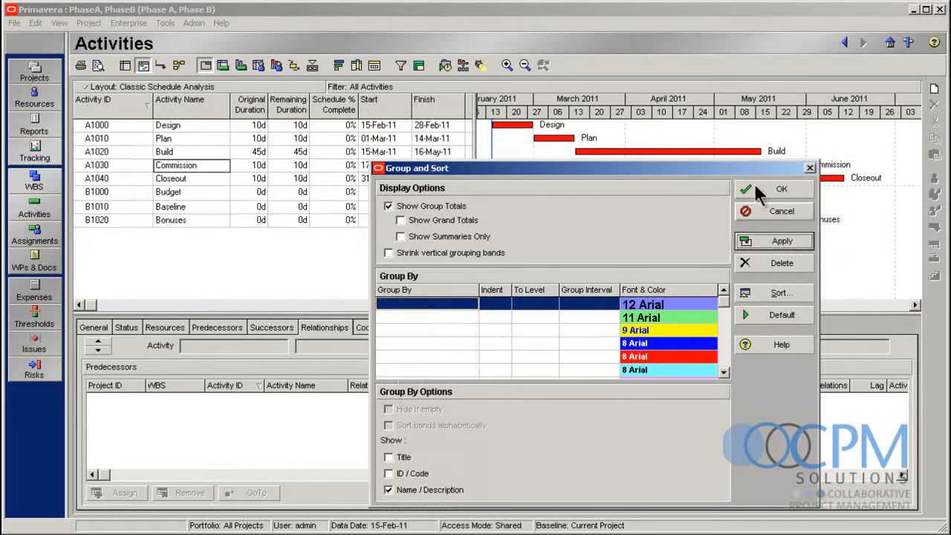
{"action": "left_click", "coordinate": [772, 195]}
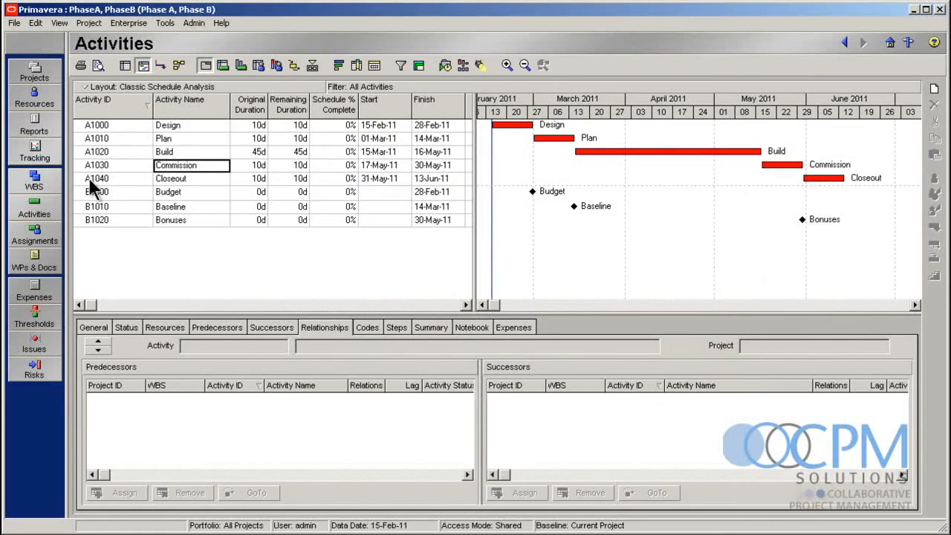
{"action": "left_click", "coordinate": [107, 105]}
{"action": "left_click", "coordinate": [373, 105]}
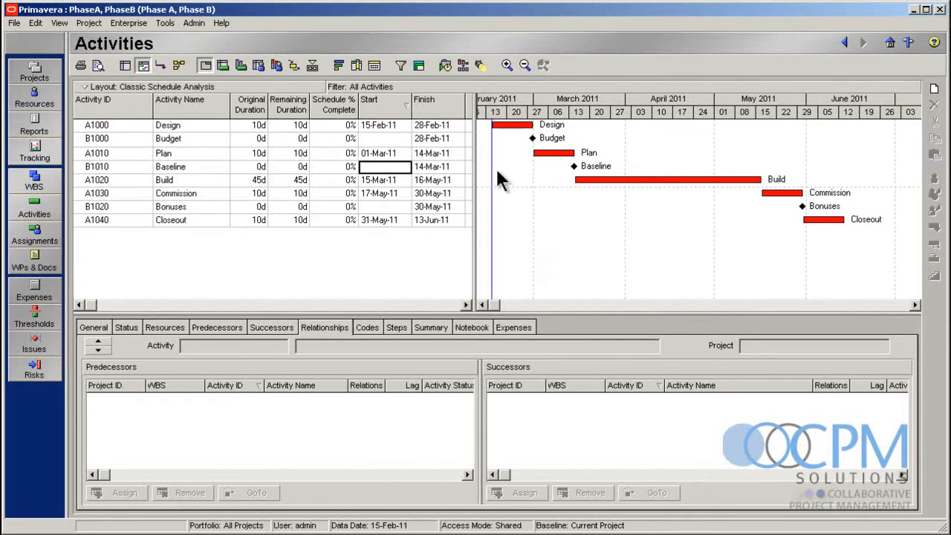
Save a copy of the Phase A project as a new baseline and name it Phase A - Initial Plan
{"action": "left_click", "coordinate": [89, 24]}
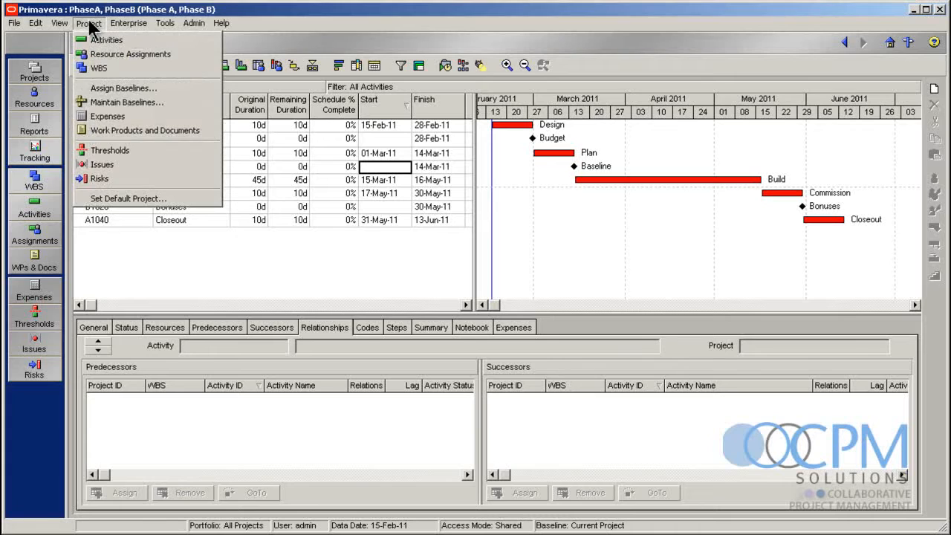
{"action": "left_click", "coordinate": [139, 102]}
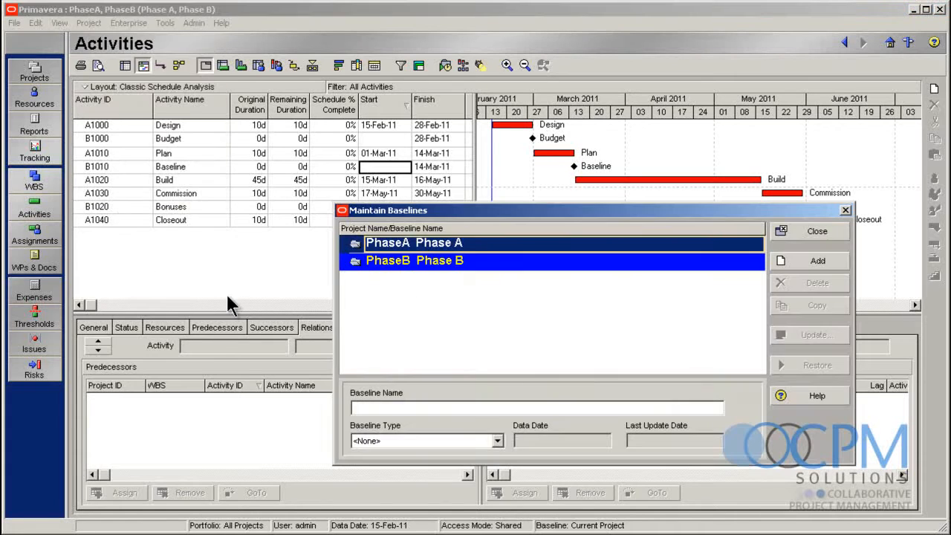
{"action": "left_click", "coordinate": [406, 261]}
{"action": "left_click", "coordinate": [408, 244]}
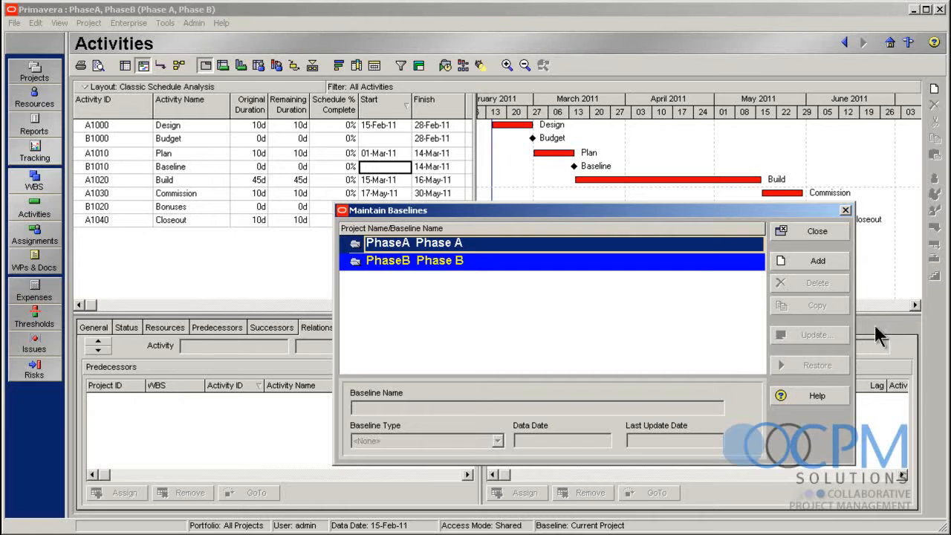
{"action": "left_click", "coordinate": [818, 260]}
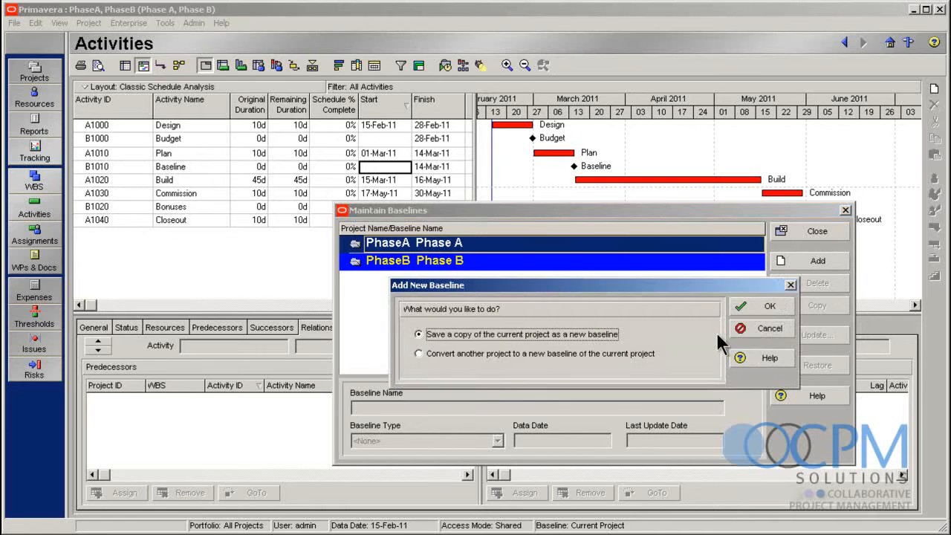
{"action": "left_click", "coordinate": [771, 307]}
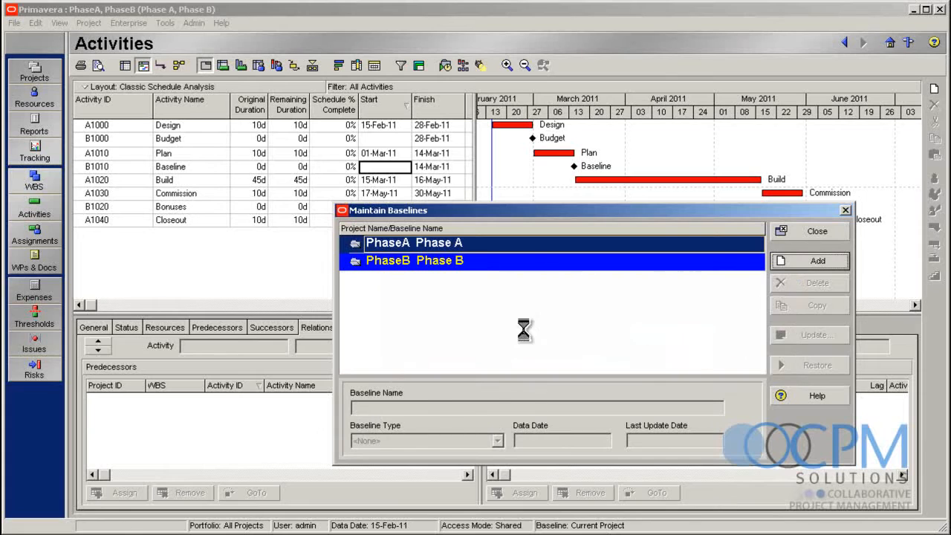
{"action": "left_click", "coordinate": [429, 261]}
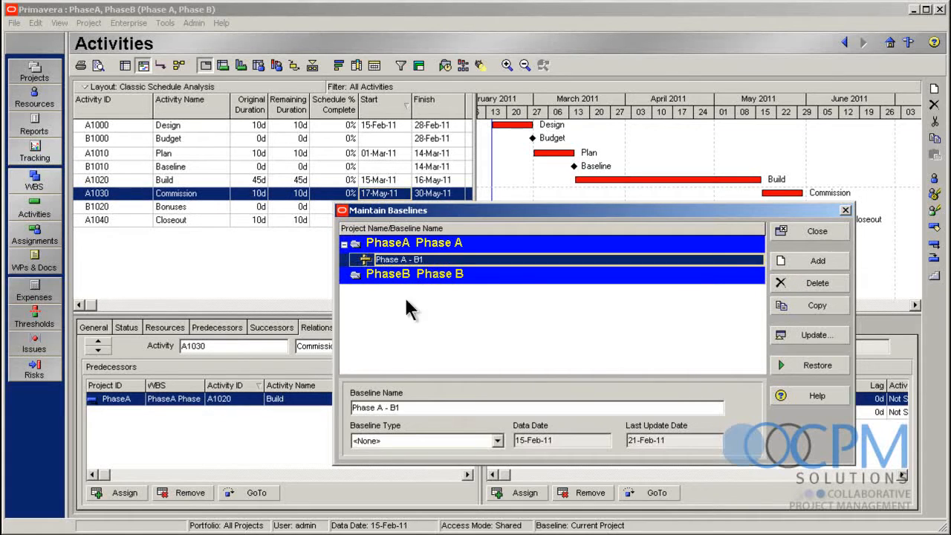
{"action": "left_click", "coordinate": [440, 407]}
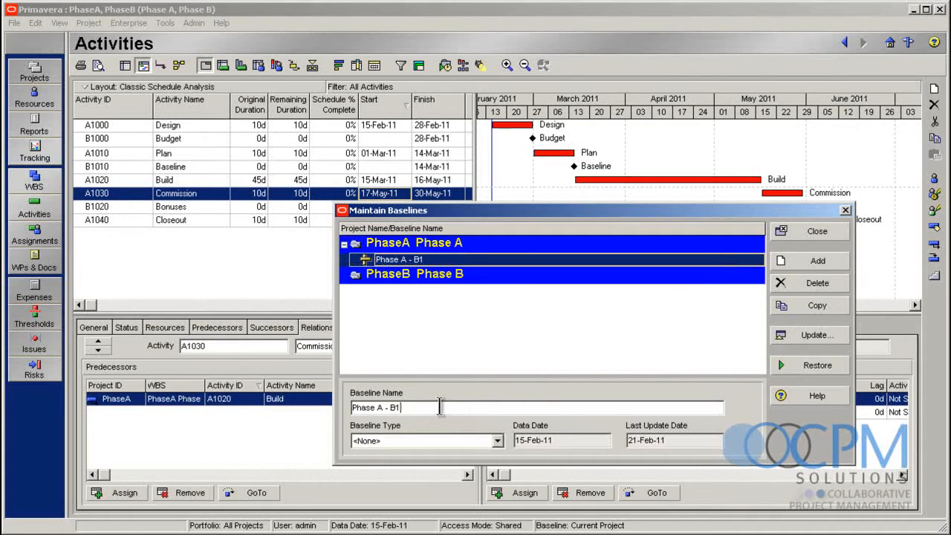
{"action": "type", "text": "Initial Plan"}
Save a copy of the Phase B project as a new baseline, name it Phase B - Initial Plan and finish maintaining baselines
{"action": "left_click", "coordinate": [466, 273]}
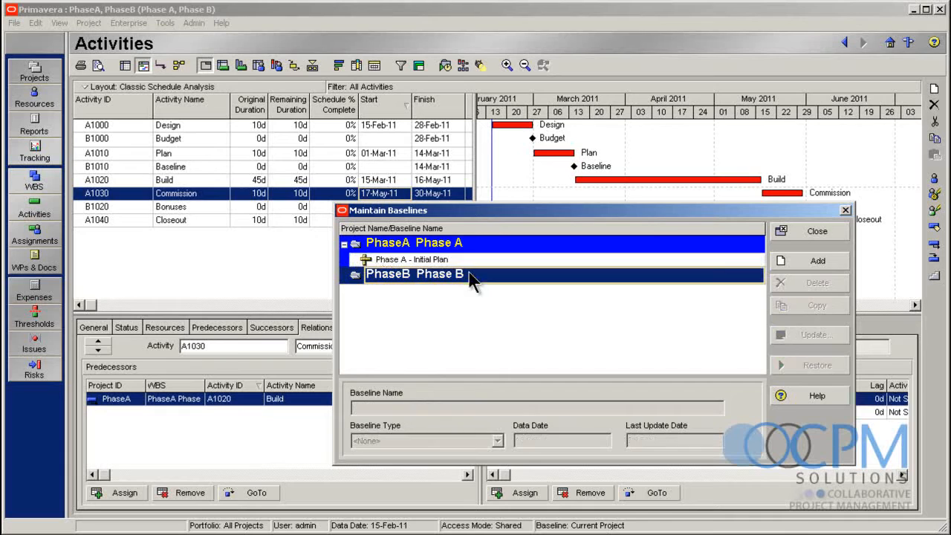
{"action": "left_click", "coordinate": [827, 266]}
{"action": "key", "text": "Return"}
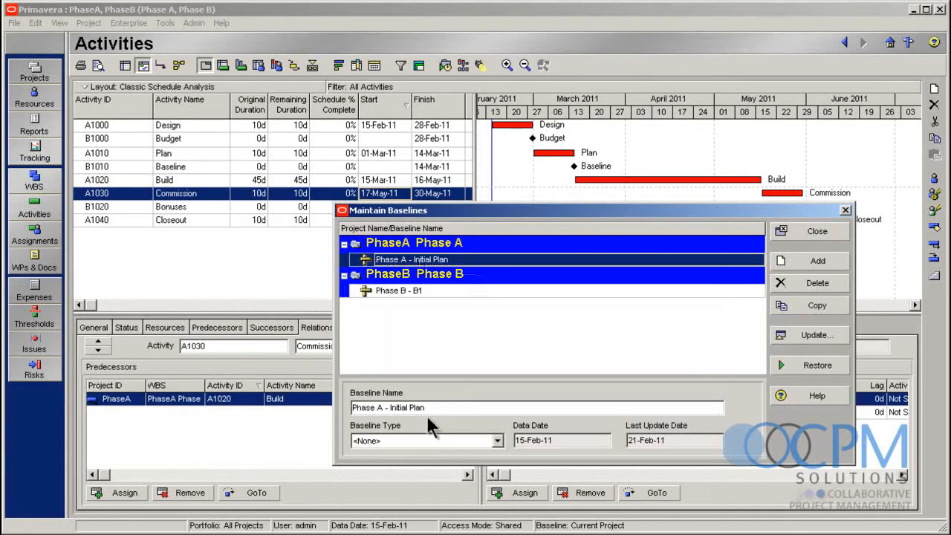
{"action": "left_click", "coordinate": [438, 292]}
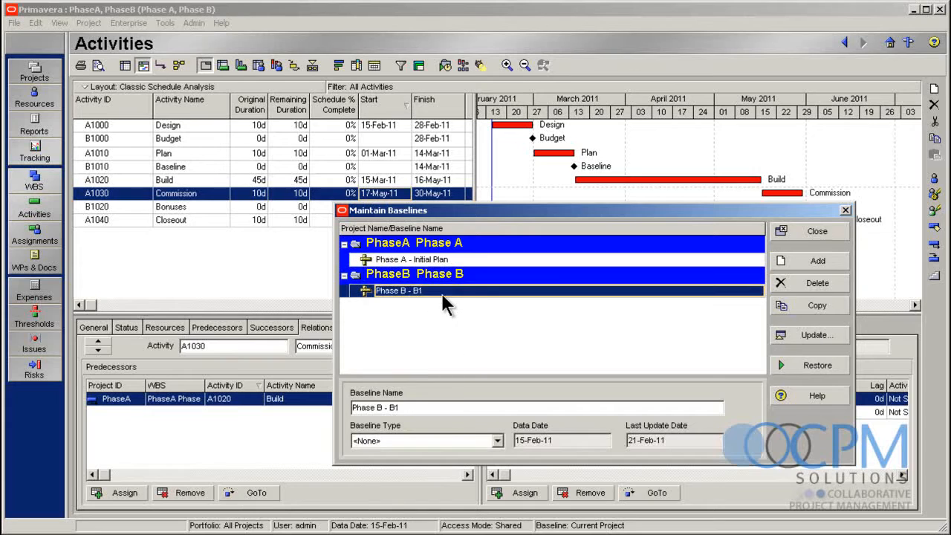
{"action": "left_click", "coordinate": [444, 408]}
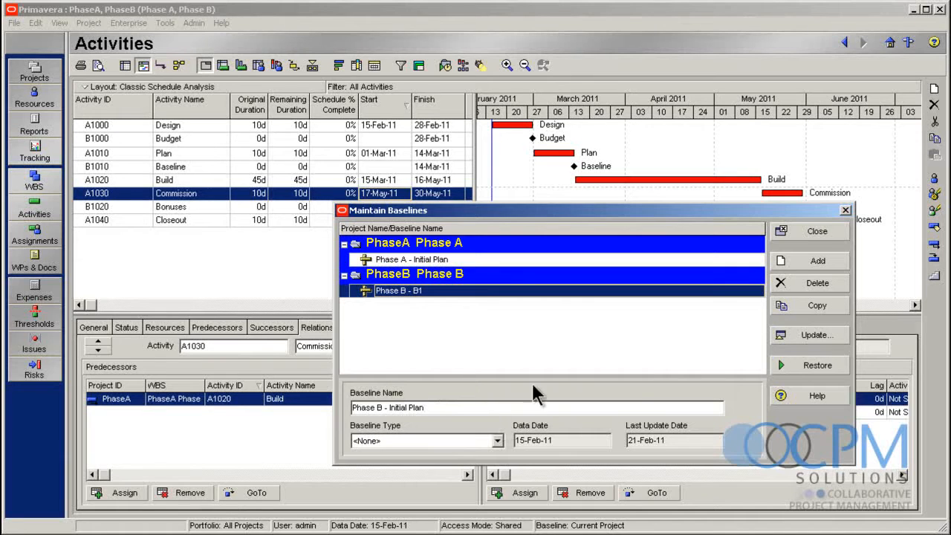
{"action": "left_click", "coordinate": [569, 262]}
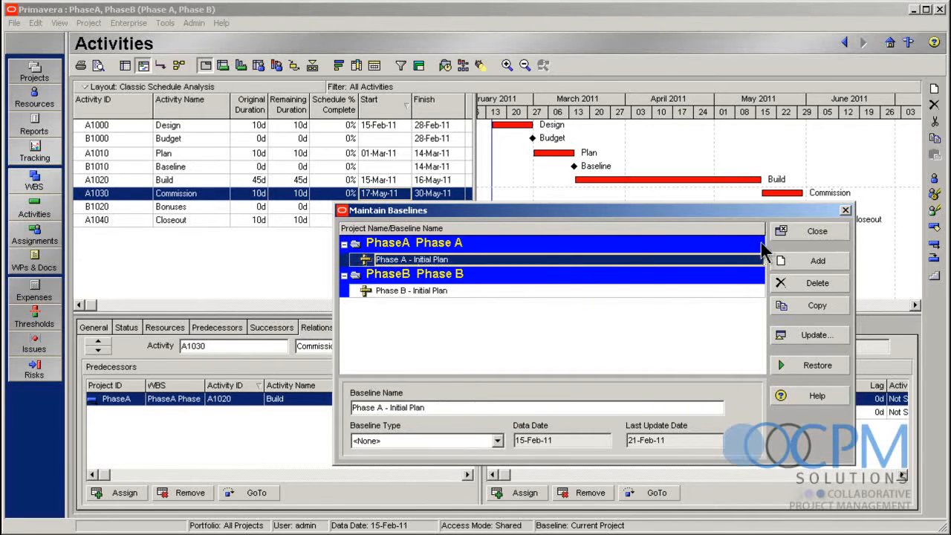
{"action": "left_click", "coordinate": [816, 233]}
Set Phase A - Initial Plan as the project baseline for the Phase A project
{"action": "left_click", "coordinate": [89, 23]}
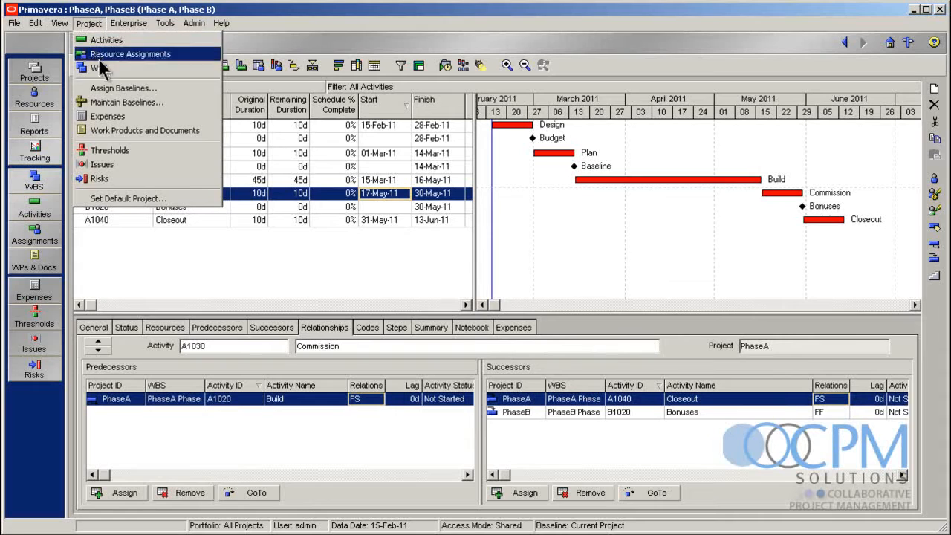
{"action": "left_click", "coordinate": [118, 89]}
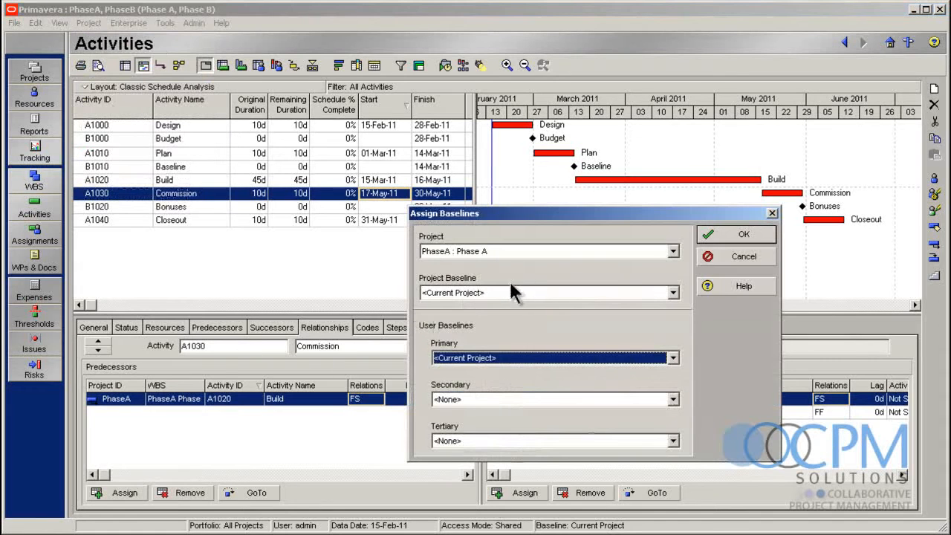
{"action": "left_click", "coordinate": [486, 251]}
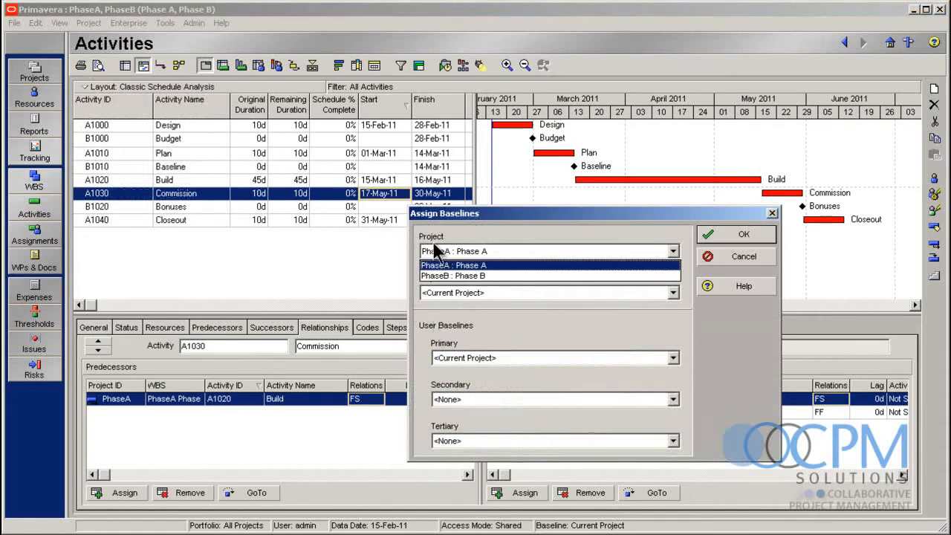
{"action": "left_click", "coordinate": [482, 265]}
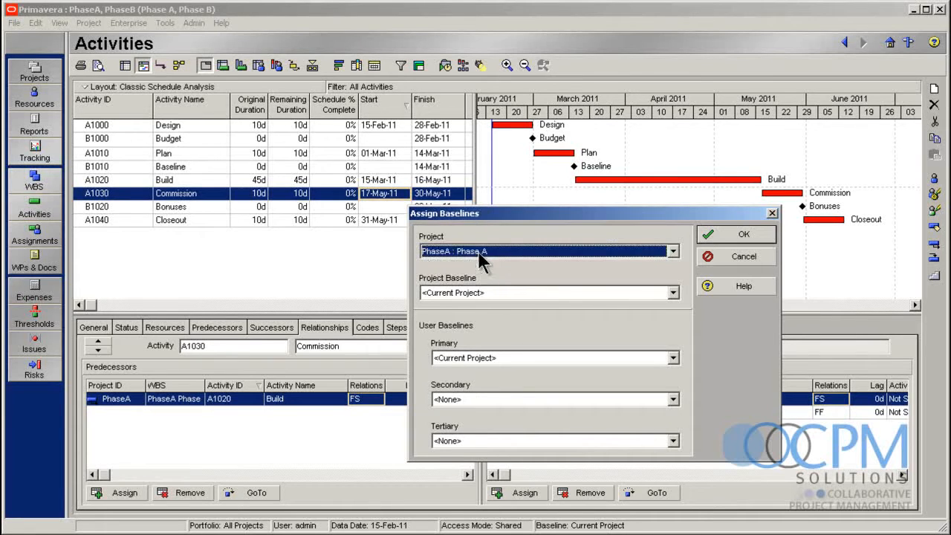
{"action": "left_click", "coordinate": [498, 297]}
{"action": "left_click", "coordinate": [502, 318]}
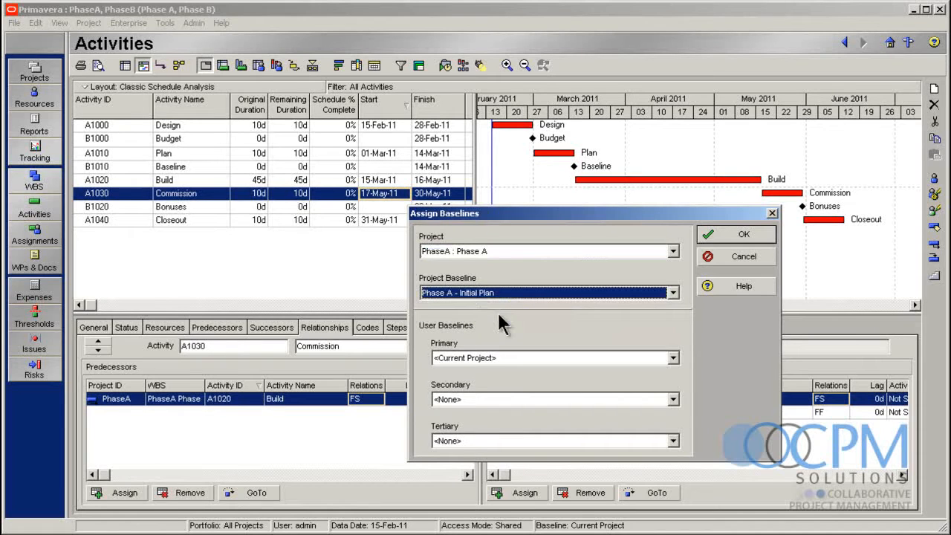
Set Phase B - Initial Plan as the project baseline for the Phase B project and finish assigning baselines
{"action": "left_click", "coordinate": [503, 251]}
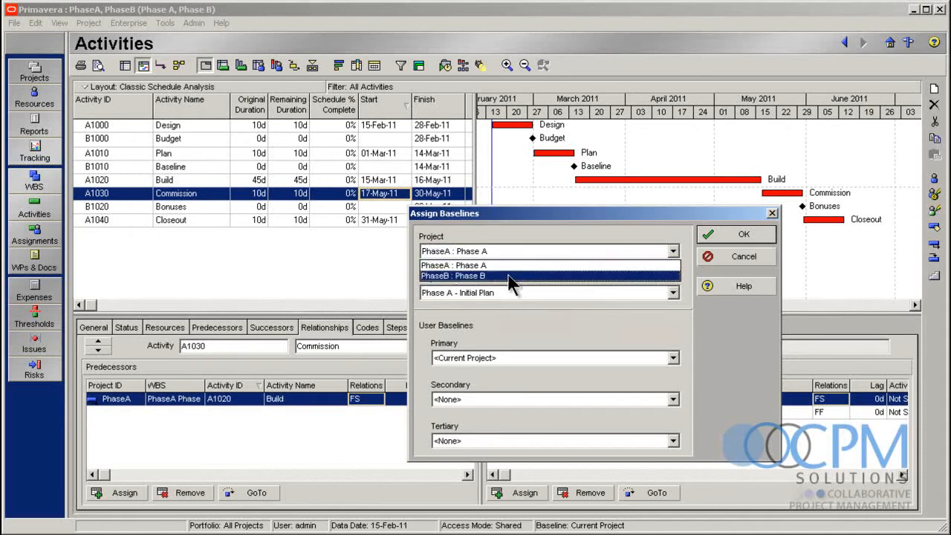
{"action": "left_click", "coordinate": [510, 275]}
{"action": "left_click", "coordinate": [506, 294]}
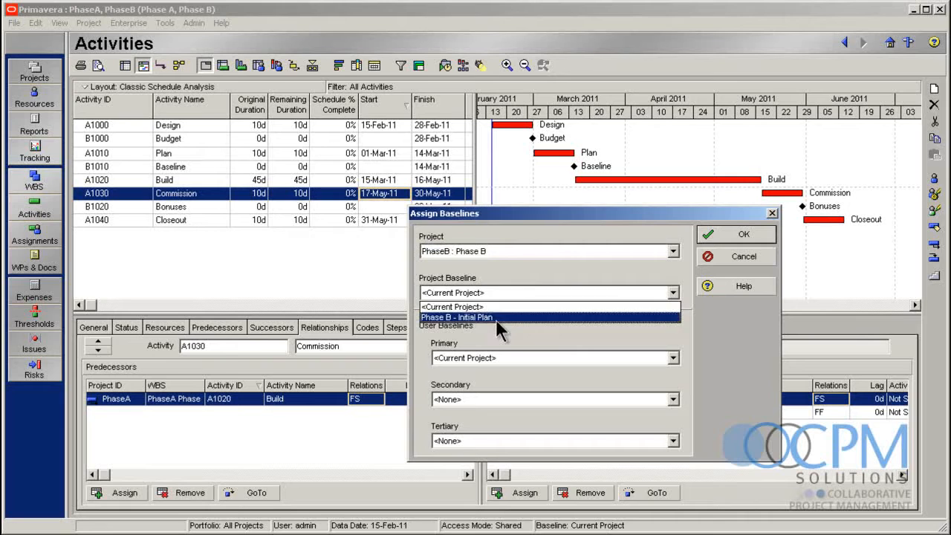
{"action": "left_click", "coordinate": [495, 318]}
{"action": "left_click", "coordinate": [739, 243]}
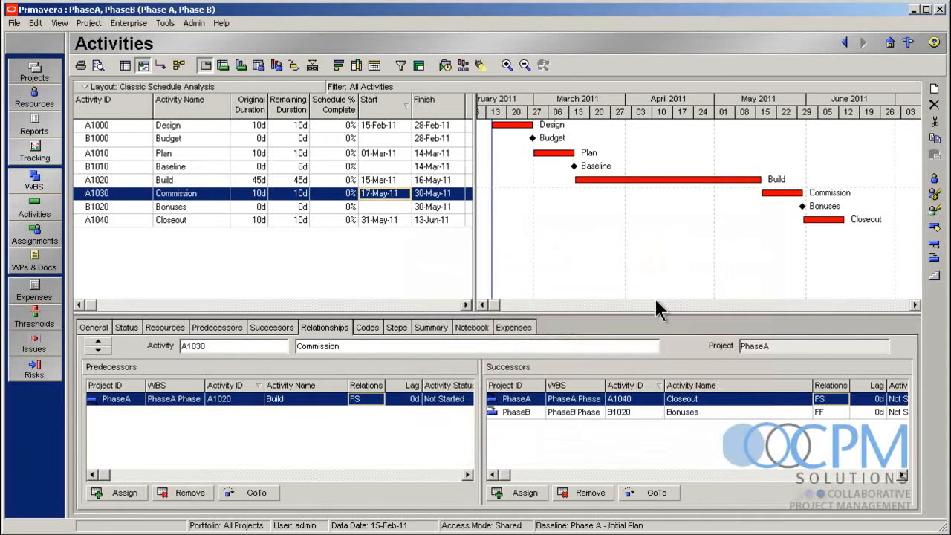
Open the Gantt chart's bar definitions and turn on display of the Project Baseline bar
{"action": "right_click", "coordinate": [510, 182]}
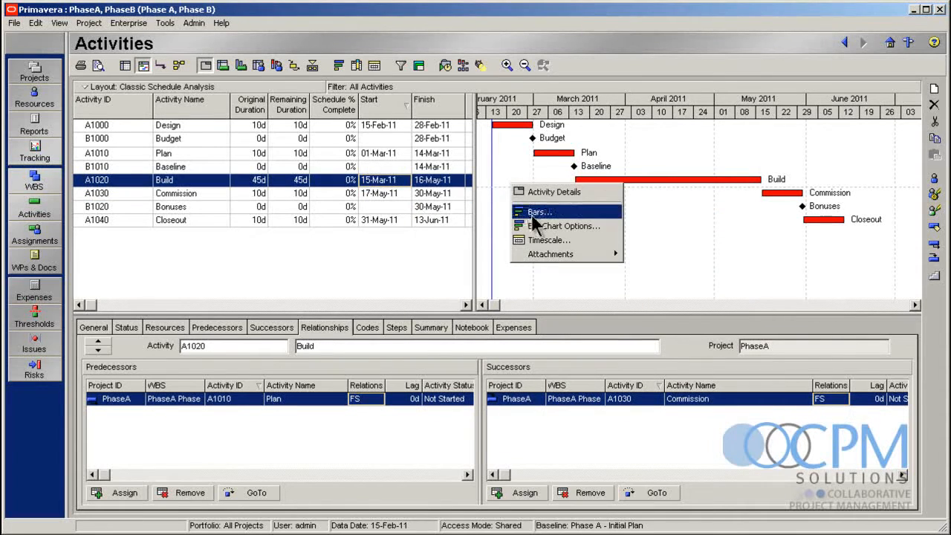
{"action": "left_click", "coordinate": [536, 214]}
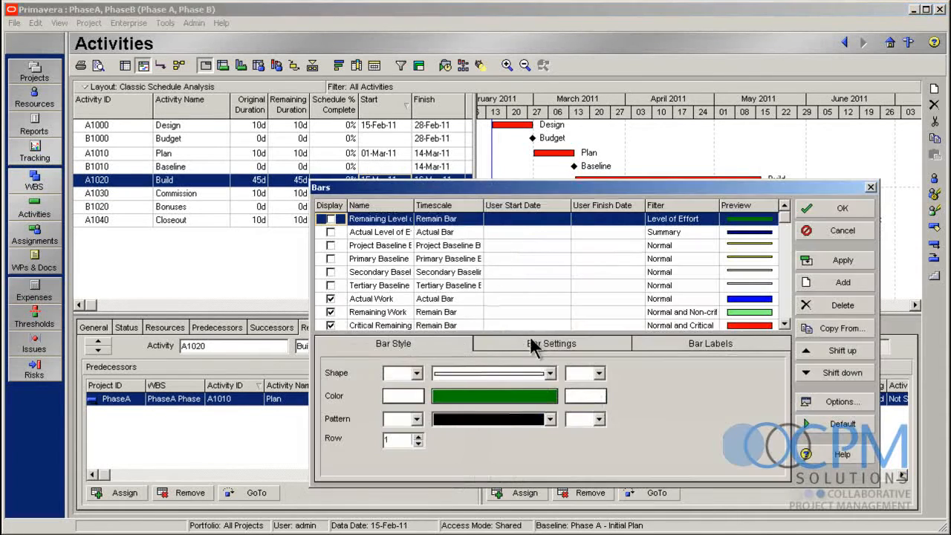
{"action": "left_click", "coordinate": [327, 246]}
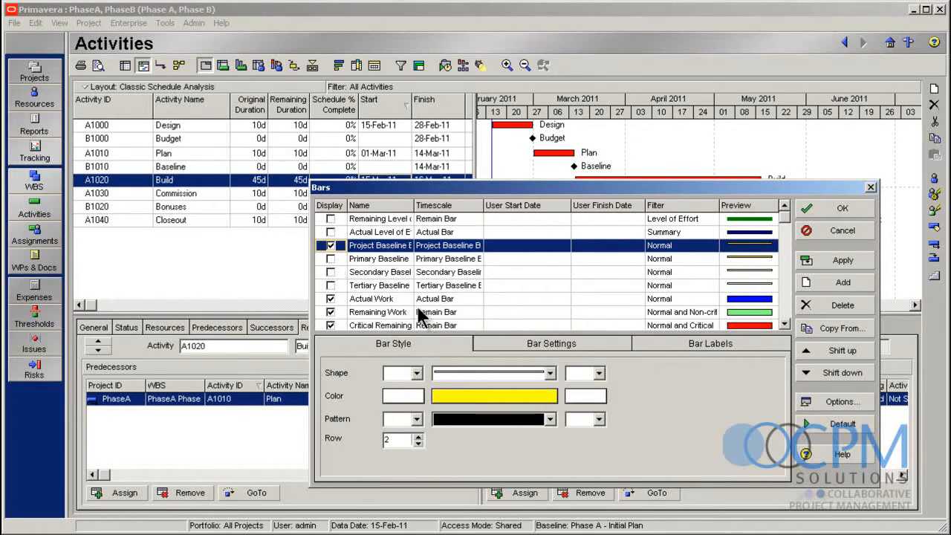
Display the Baseline Milestone bar, set its timescale to Project Baseline Bar and accept the bar definitions
{"action": "scroll", "coordinate": [450, 312], "scroll_direction": "down", "scroll_amount": 3}
{"action": "scroll", "coordinate": [450, 312], "scroll_direction": "down", "scroll_amount": 1}
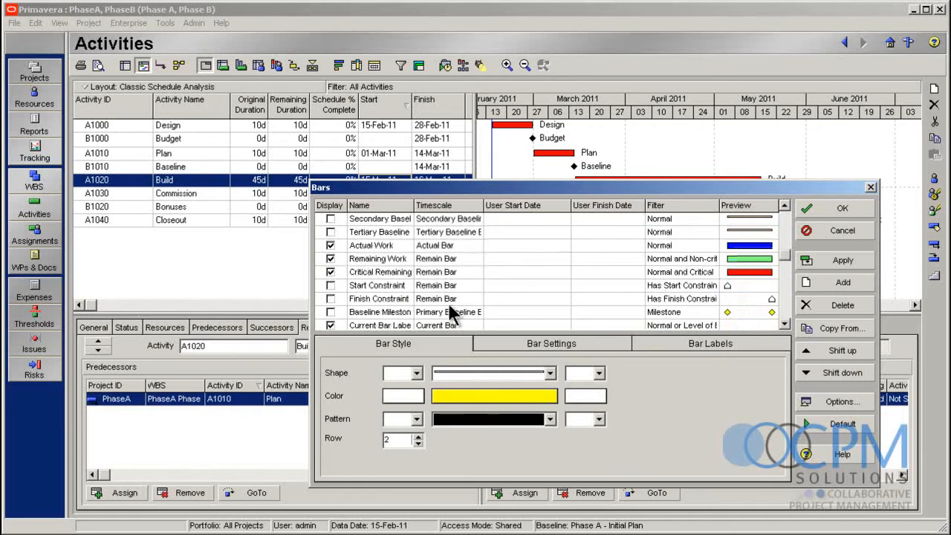
{"action": "left_click", "coordinate": [329, 313]}
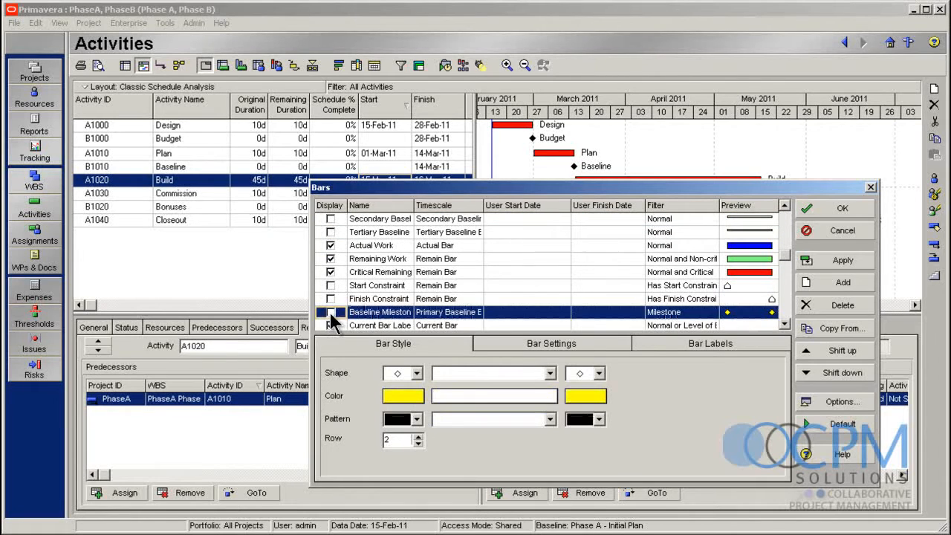
{"action": "left_click", "coordinate": [445, 316]}
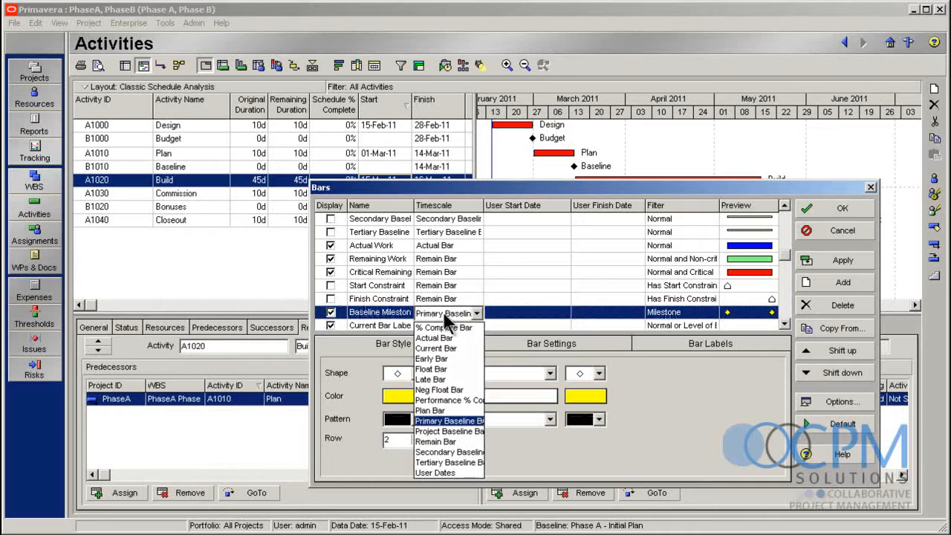
{"action": "left_click", "coordinate": [473, 438]}
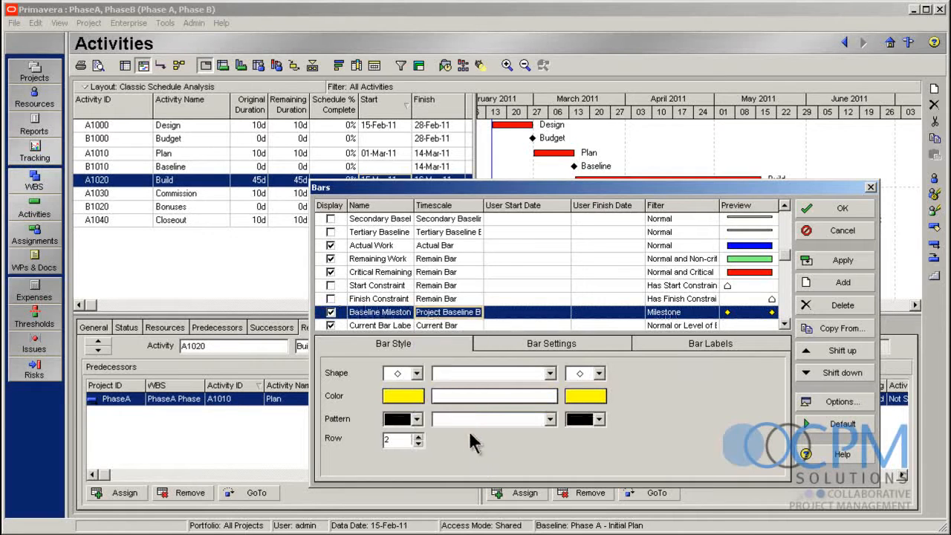
{"action": "left_click", "coordinate": [833, 210]}
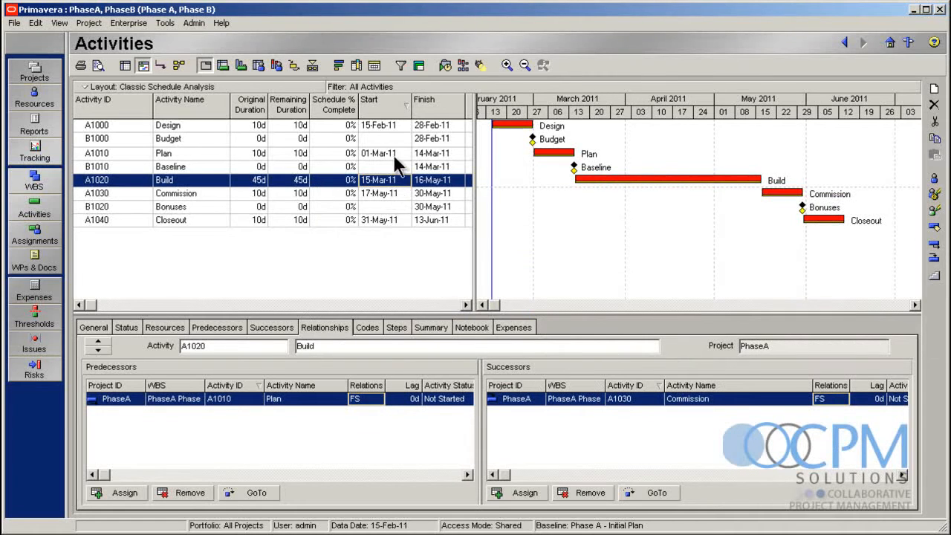
Group the activity table by WBS
{"action": "left_click", "coordinate": [418, 66]}
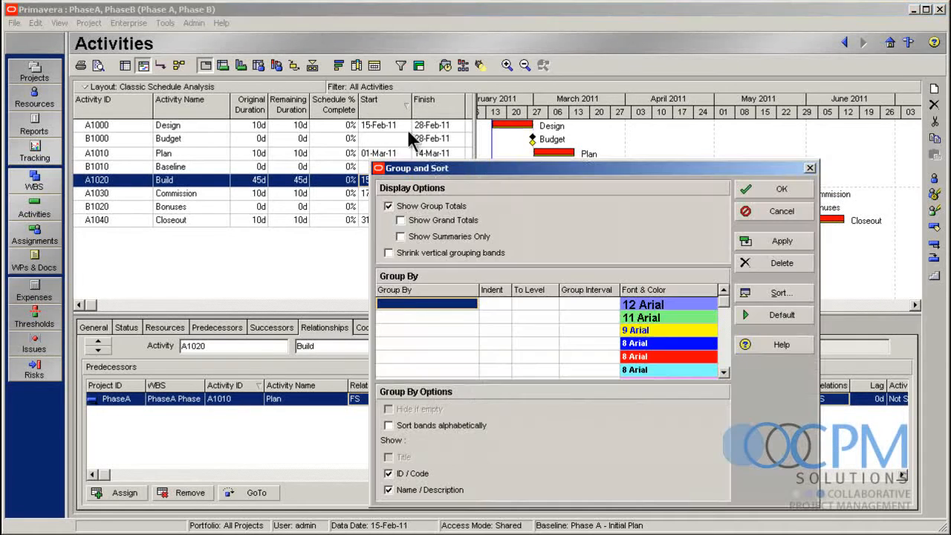
{"action": "left_click", "coordinate": [460, 306]}
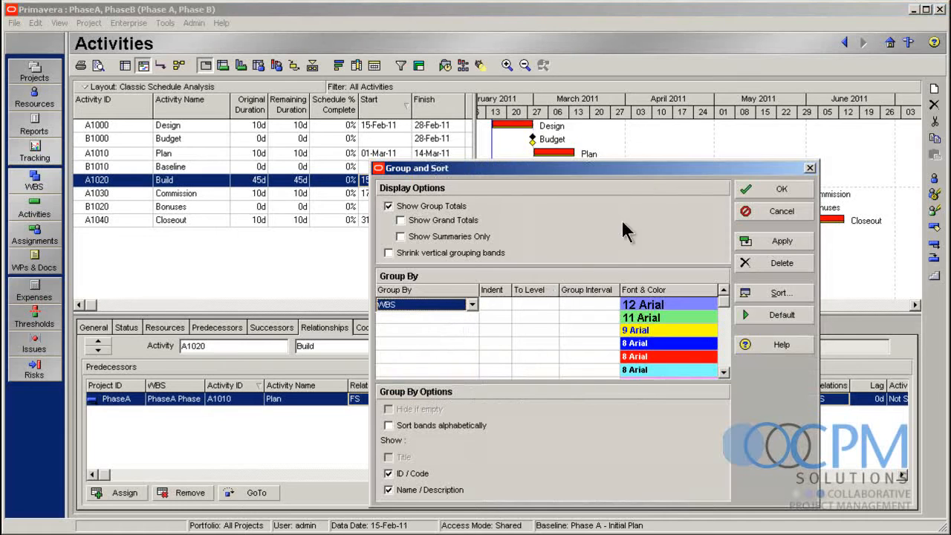
{"action": "left_click", "coordinate": [777, 189]}
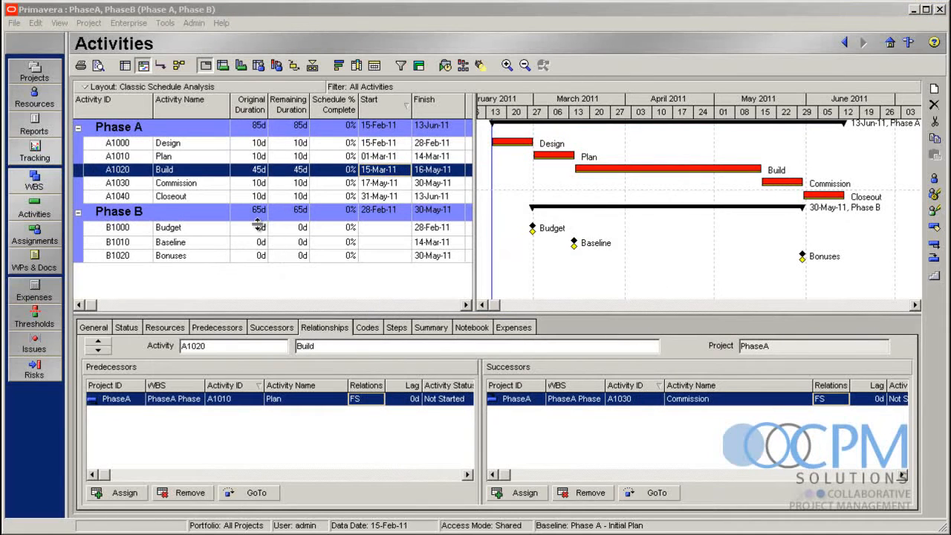
Set the original duration of activity A1000 Design to 5 days and schedule both projects together
{"action": "left_click", "coordinate": [255, 144]}
{"action": "left_click", "coordinate": [255, 144]}
{"action": "type", "text": "5"}
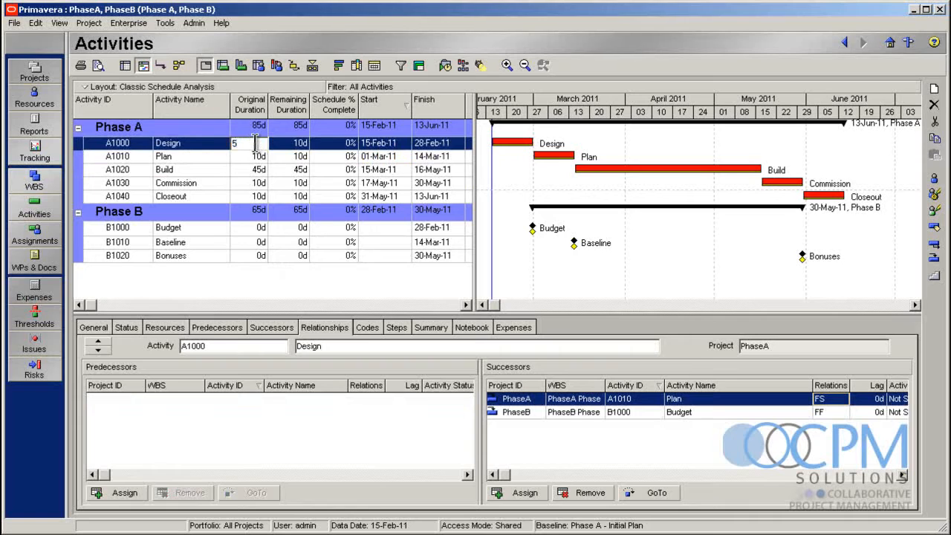
{"action": "key", "text": "Return"}
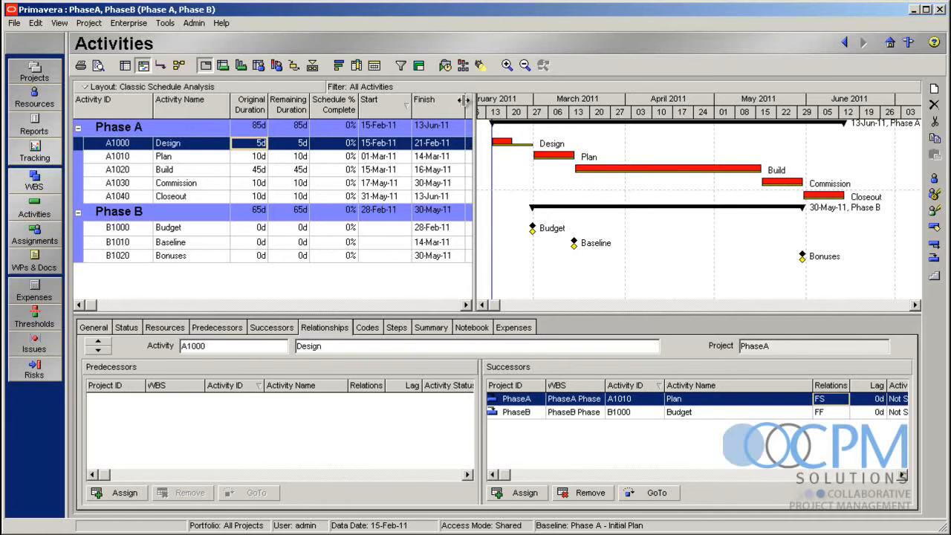
{"action": "left_click", "coordinate": [444, 66]}
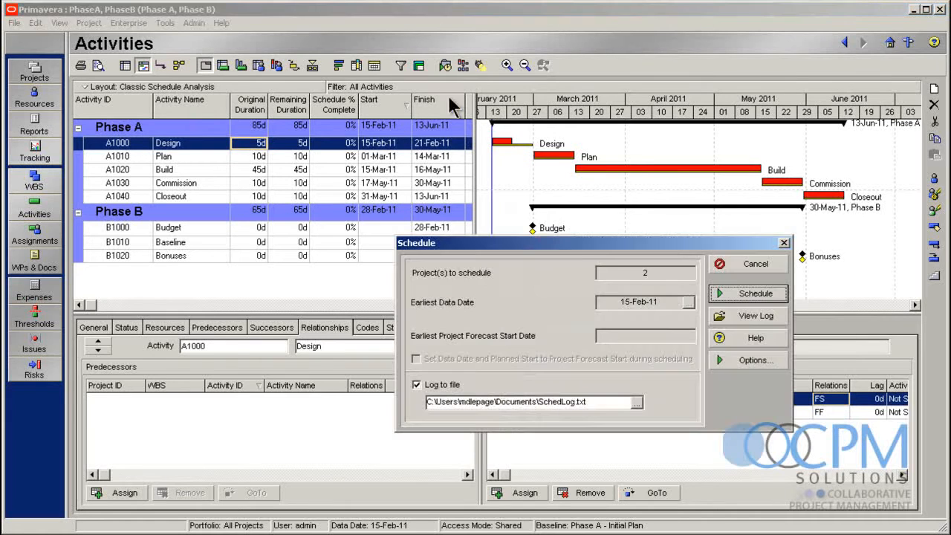
{"action": "left_click", "coordinate": [753, 295]}
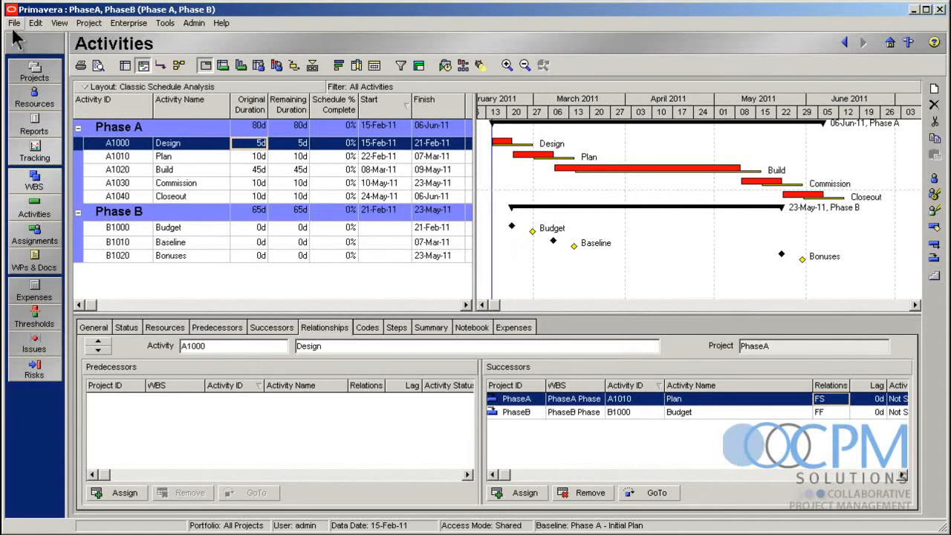
Return to the project list and open only the Phase A project
{"action": "left_click", "coordinate": [41, 74]}
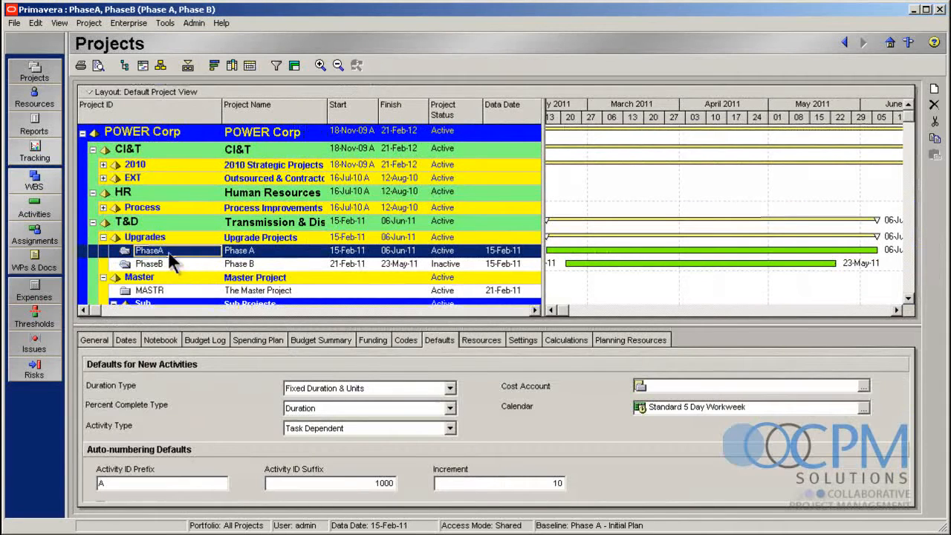
{"action": "right_click", "coordinate": [168, 255]}
{"action": "left_click", "coordinate": [215, 259]}
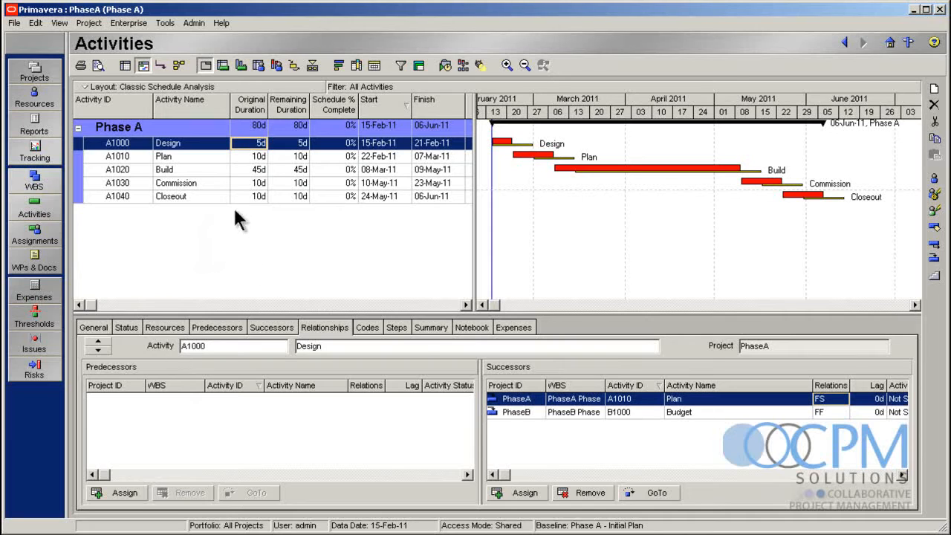
Set the original duration of activity A1000 Design to 15 days and schedule Phase A alone
{"action": "left_click", "coordinate": [253, 195]}
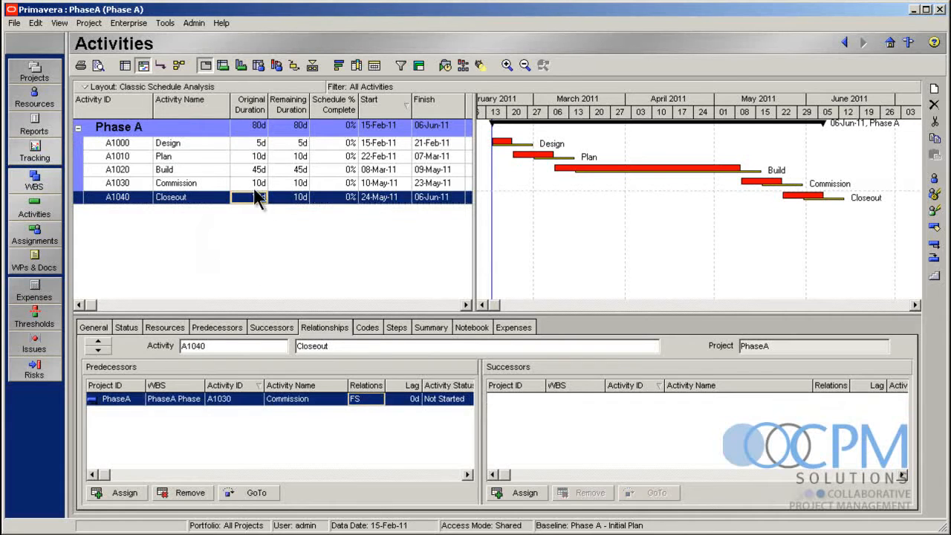
{"action": "left_click", "coordinate": [254, 185]}
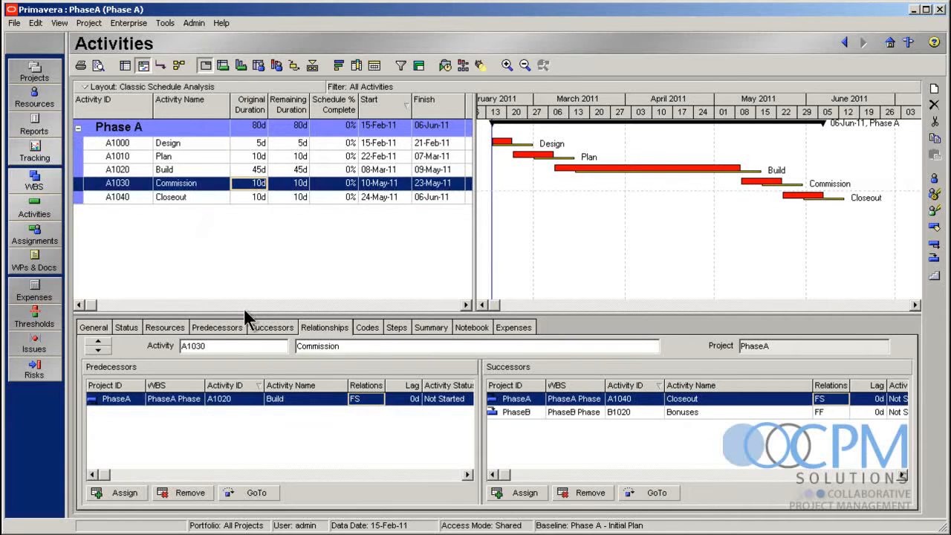
{"action": "left_click", "coordinate": [258, 145]}
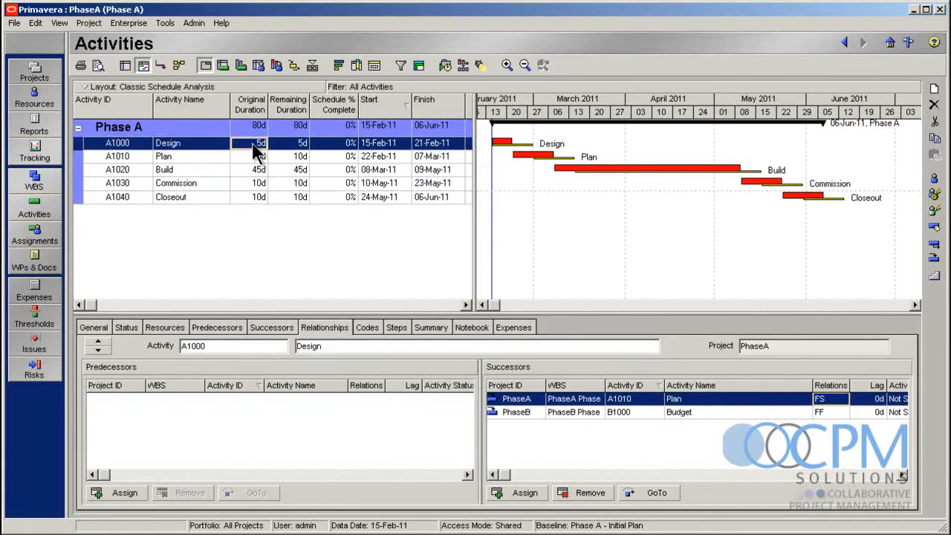
{"action": "type", "text": "15"}
{"action": "key", "text": "Return"}
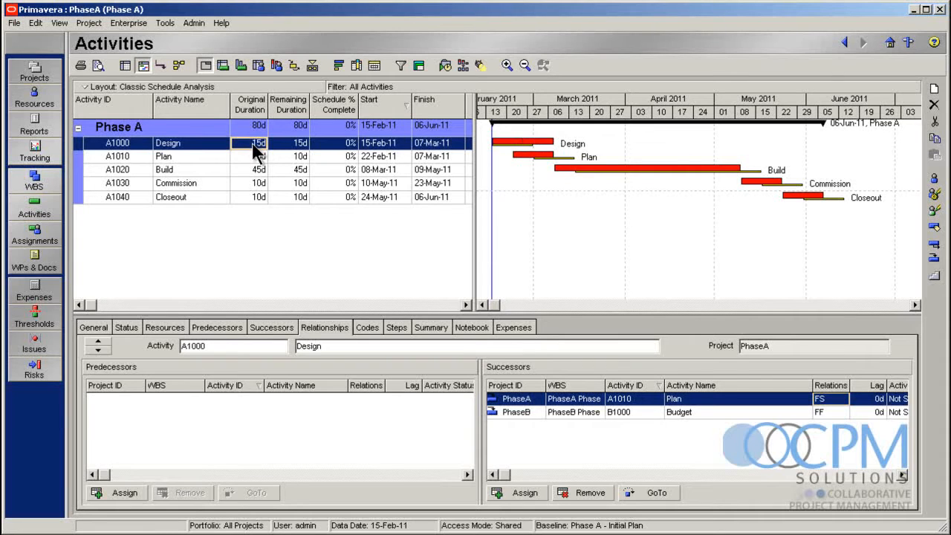
{"action": "left_click", "coordinate": [444, 65]}
{"action": "left_click", "coordinate": [740, 291]}
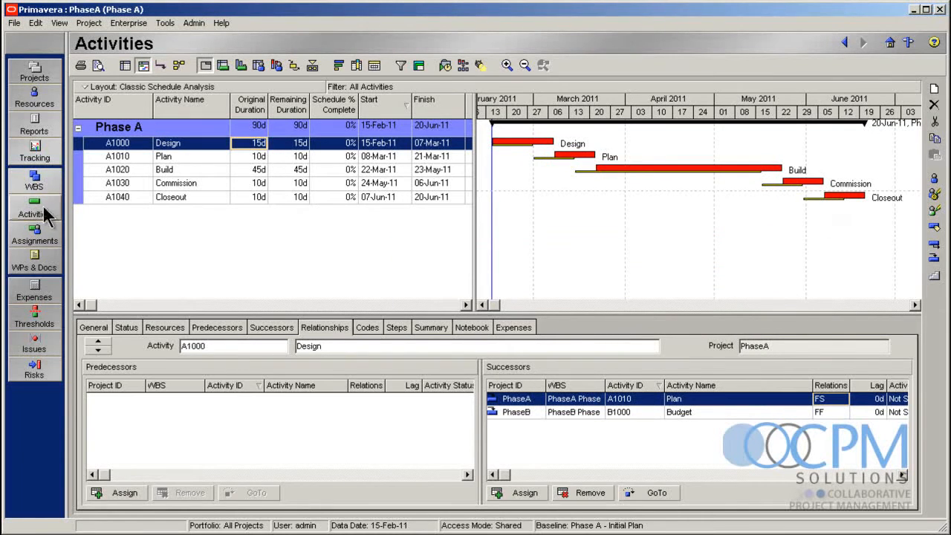
Open only the Phase B project and schedule it on its own
{"action": "left_click", "coordinate": [34, 72]}
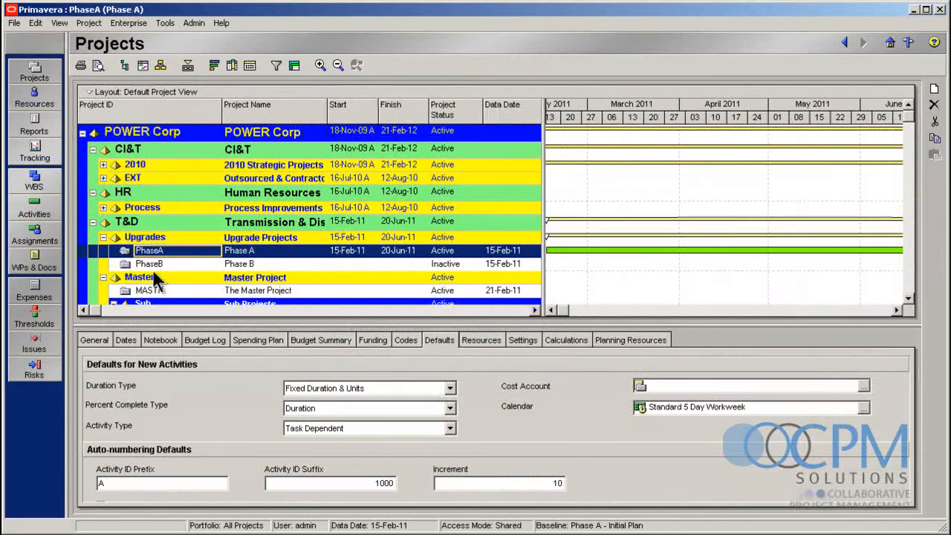
{"action": "left_click", "coordinate": [152, 263]}
{"action": "right_click", "coordinate": [159, 265]}
{"action": "left_click", "coordinate": [194, 272]}
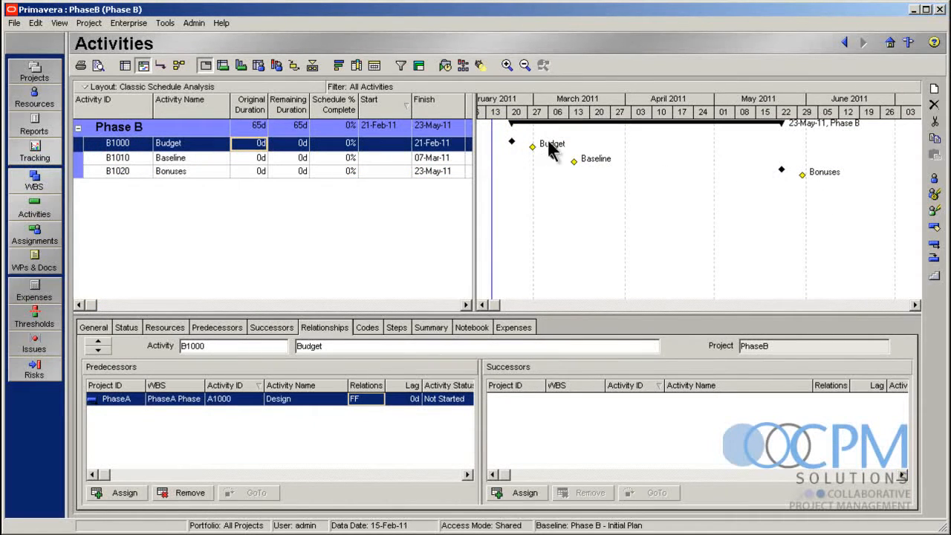
{"action": "left_click", "coordinate": [445, 66]}
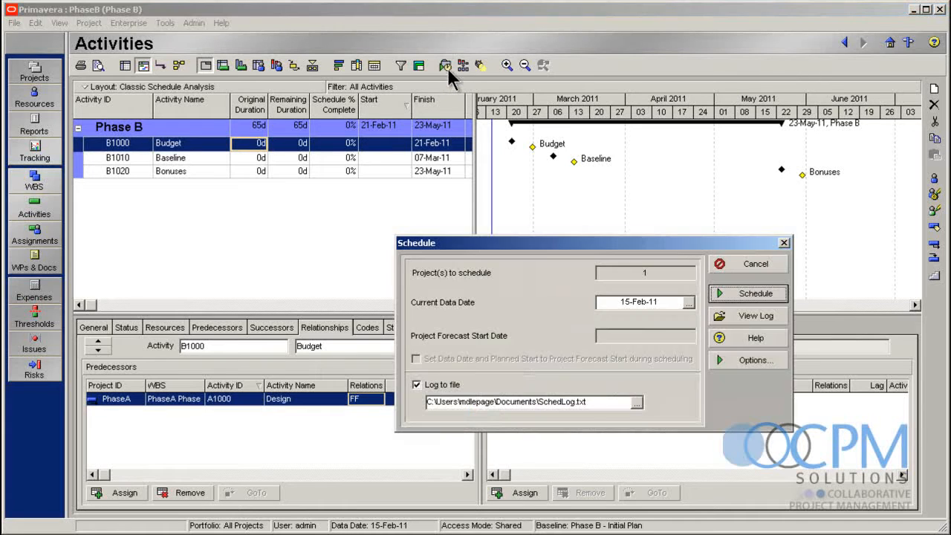
{"action": "left_click", "coordinate": [741, 295]}
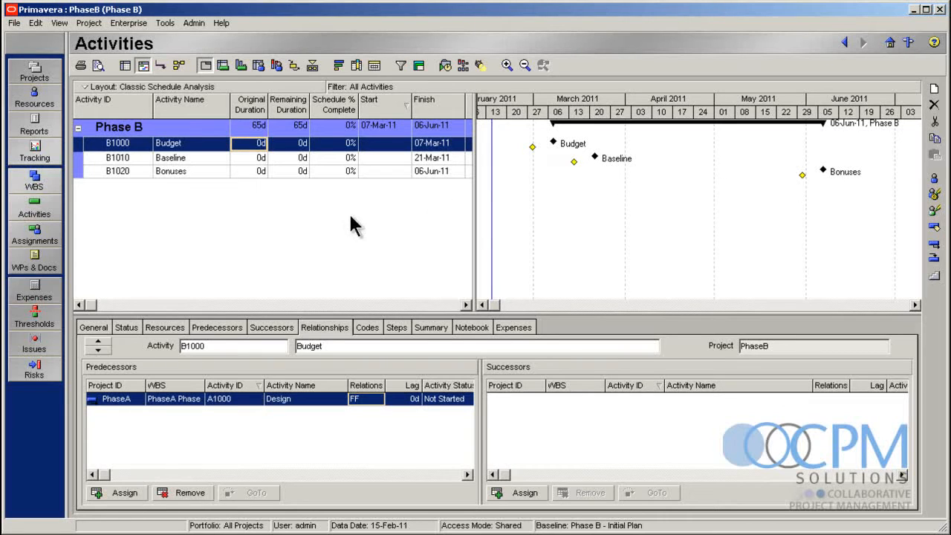
Open the Phase A and Phase B projects together and select activity B1000 Budget
{"action": "left_click", "coordinate": [13, 76]}
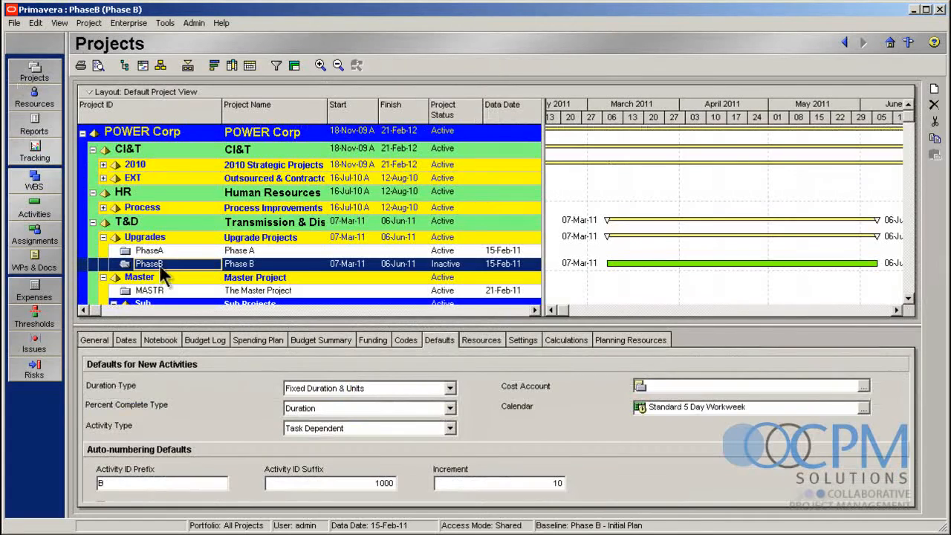
{"action": "left_click", "coordinate": [171, 250], "text": "shift"}
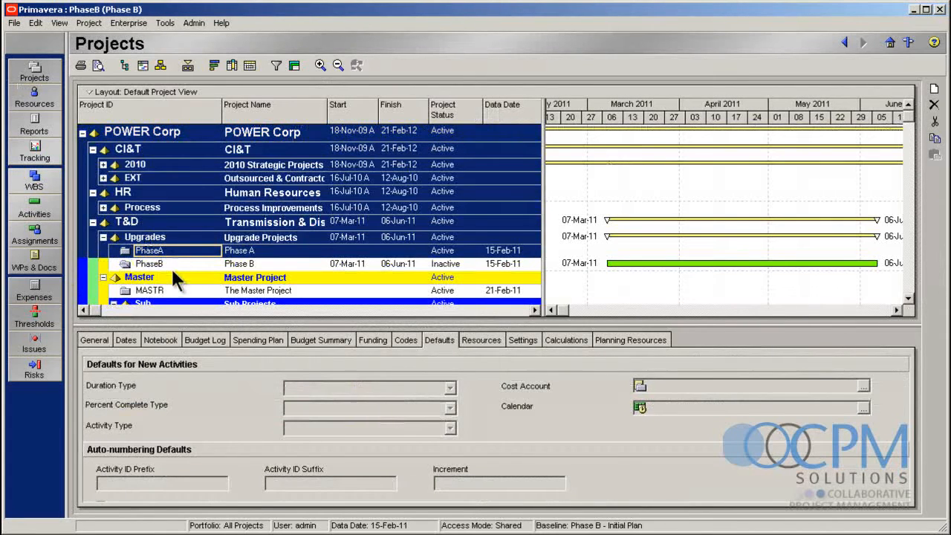
{"action": "left_click", "coordinate": [173, 266]}
{"action": "left_click", "coordinate": [178, 253], "text": "shift"}
{"action": "right_click", "coordinate": [177, 259]}
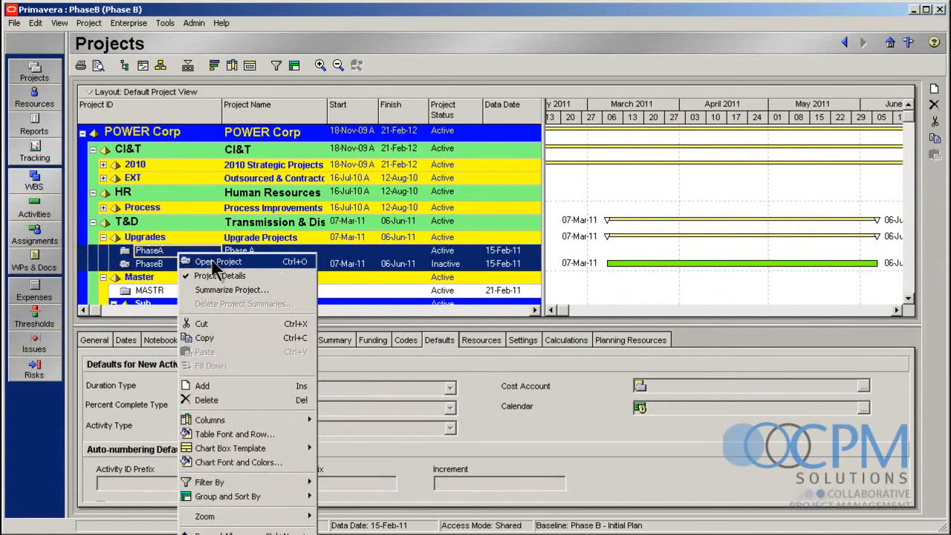
{"action": "left_click", "coordinate": [215, 257]}
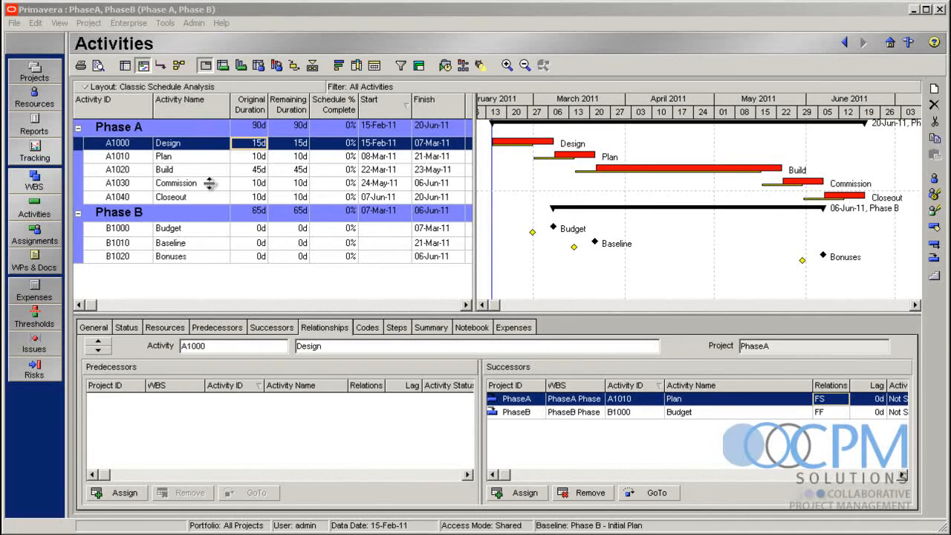
{"action": "left_click", "coordinate": [190, 232]}
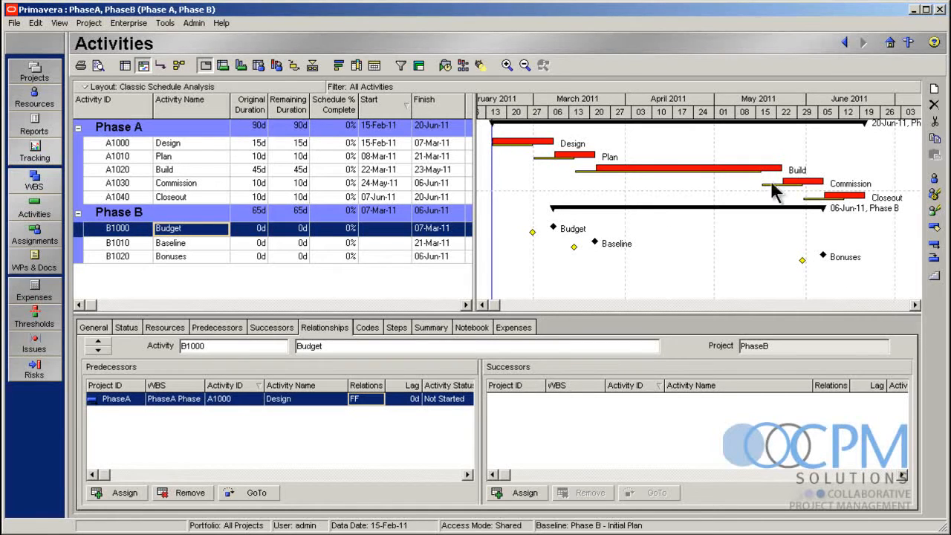
Turn on grand totals in the Group and Sort settings of the activity layout
{"action": "left_click", "coordinate": [417, 66]}
{"action": "left_click_drag", "start_coordinate": [486, 166], "coordinate": [434, 132]}
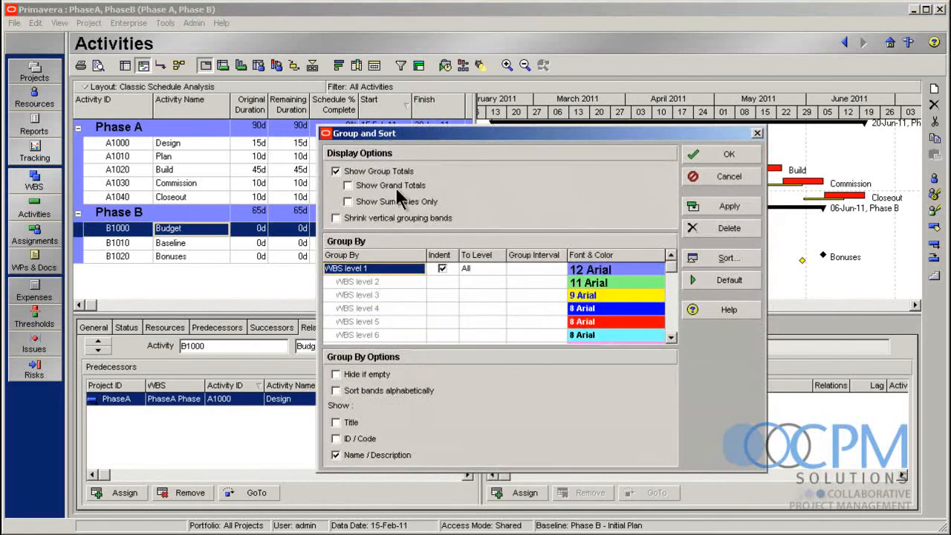
{"action": "left_click", "coordinate": [357, 188]}
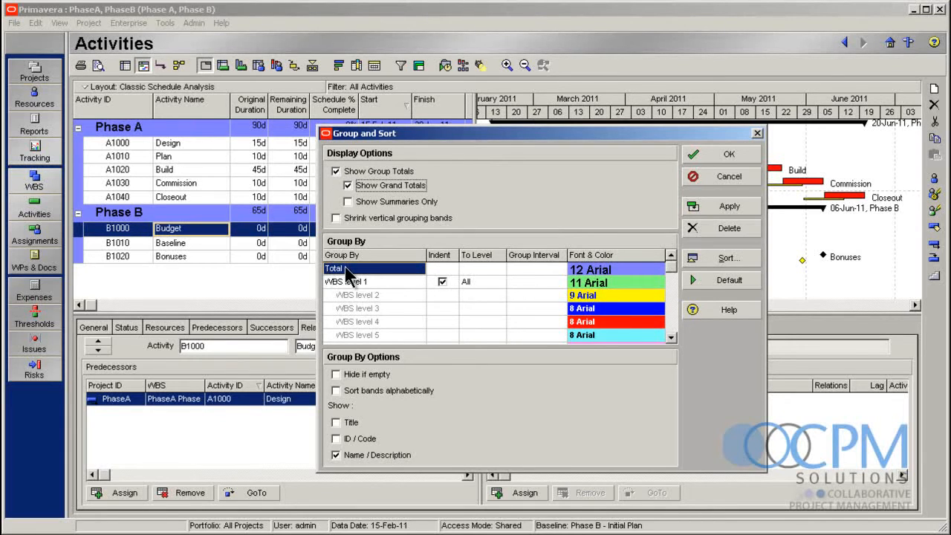
{"action": "left_click", "coordinate": [721, 156]}
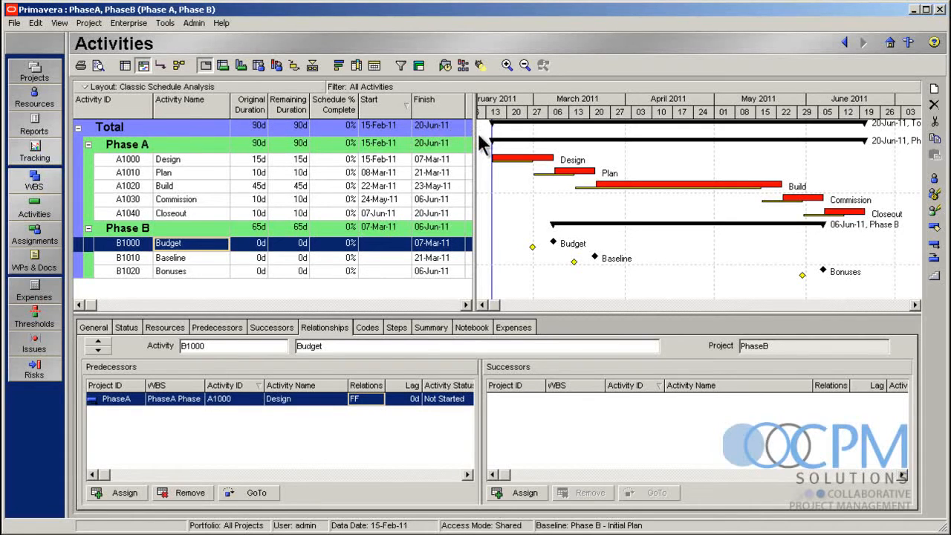
Widen the activity table to show the Total Float column and compare the original durations of the Total and Phase A bands
{"action": "left_click_drag", "start_coordinate": [474, 136], "coordinate": [515, 136]}
{"action": "left_click", "coordinate": [251, 128]}
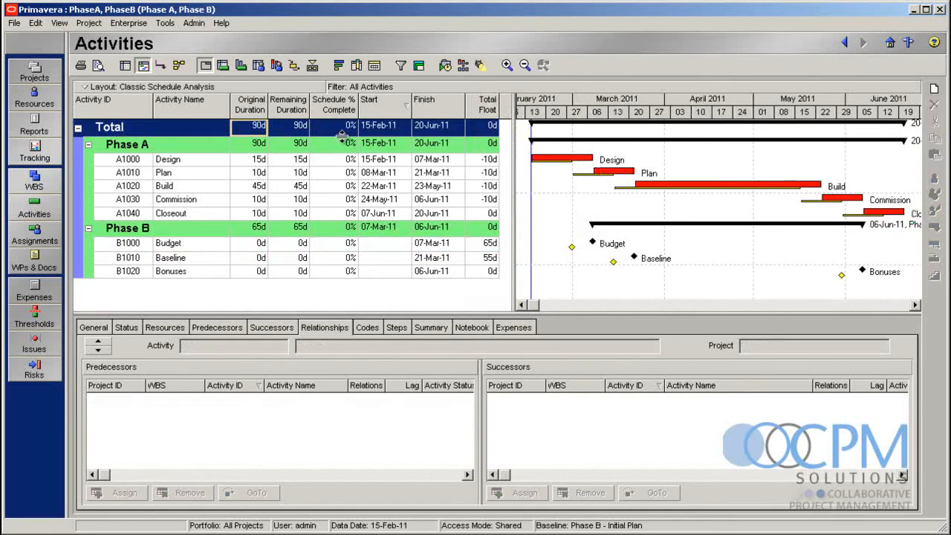
{"action": "left_click", "coordinate": [259, 146]}
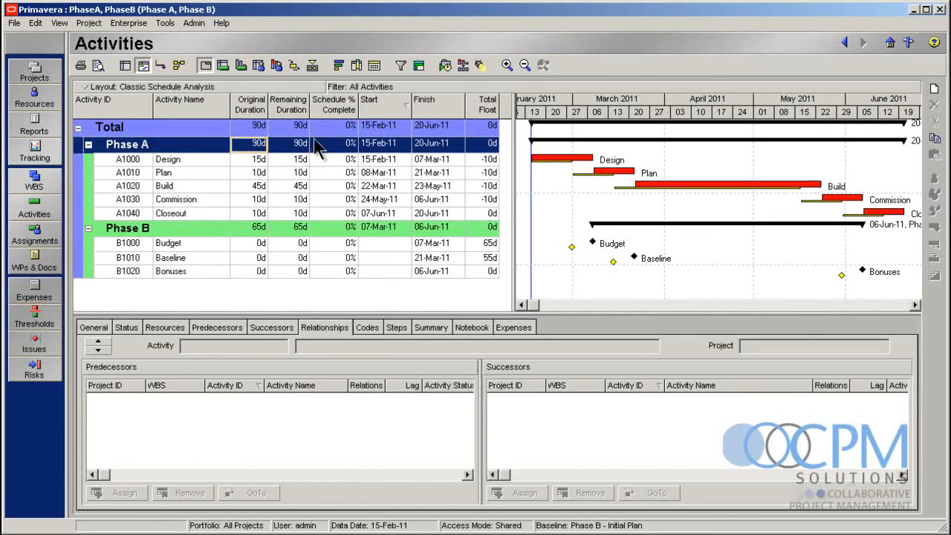
{"action": "left_click", "coordinate": [252, 128]}
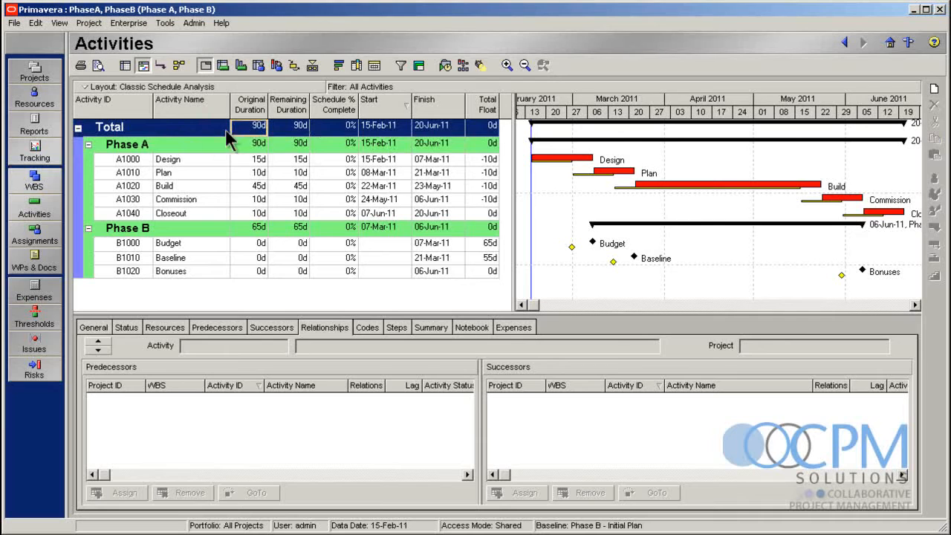
Turn grand totals back off in the Group and Sort settings
{"action": "left_click", "coordinate": [417, 65]}
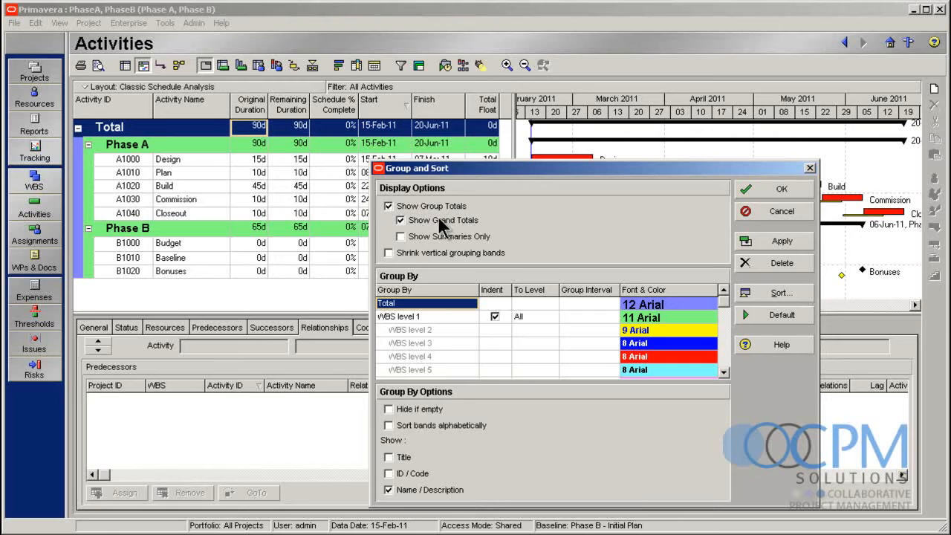
{"action": "left_click", "coordinate": [438, 220]}
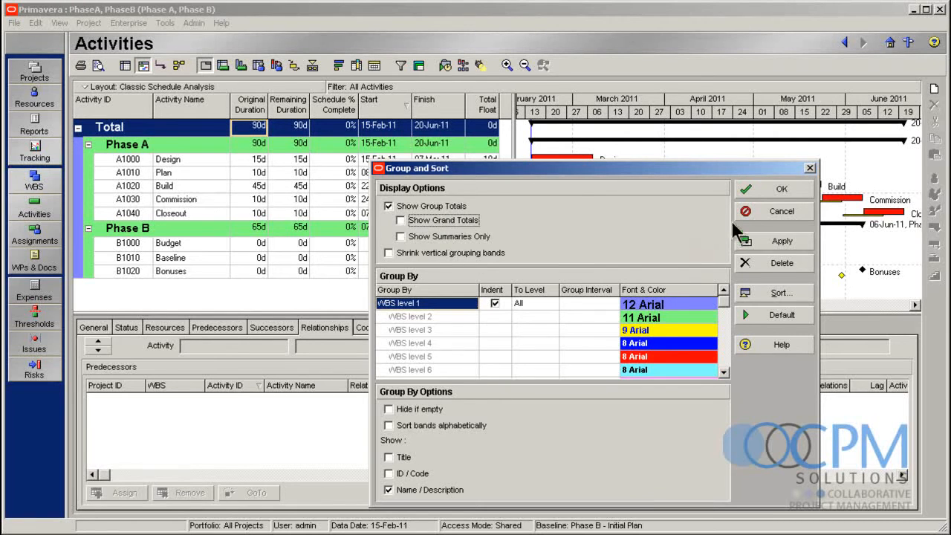
{"action": "left_click", "coordinate": [760, 191]}
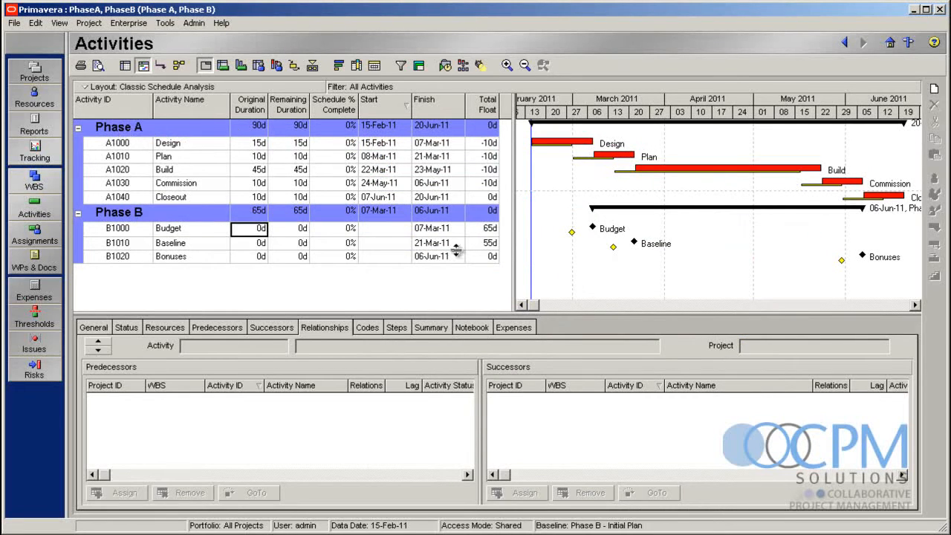
Start a new project under the Upgrades EPS node, with MasterAA as both its project ID and name
{"action": "left_click", "coordinate": [46, 66]}
{"action": "left_click", "coordinate": [173, 238]}
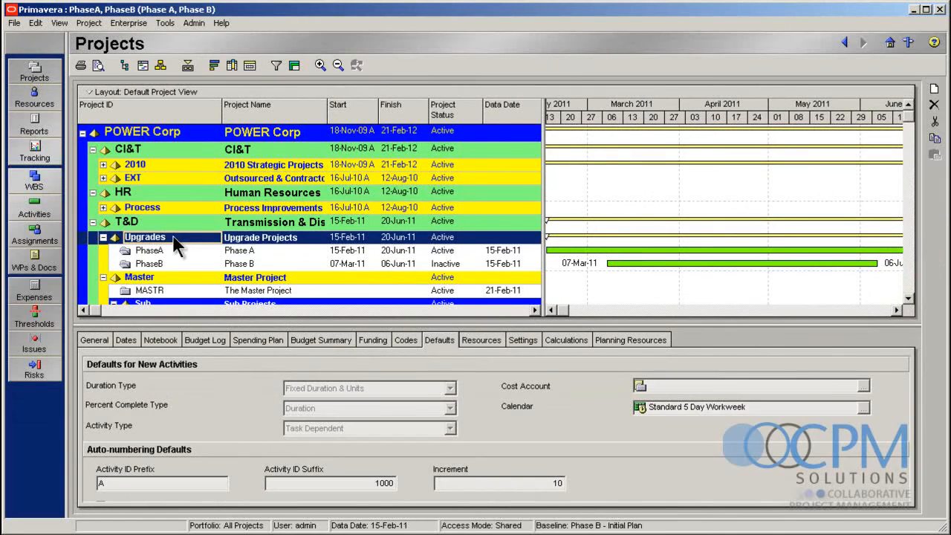
{"action": "left_click", "coordinate": [935, 88]}
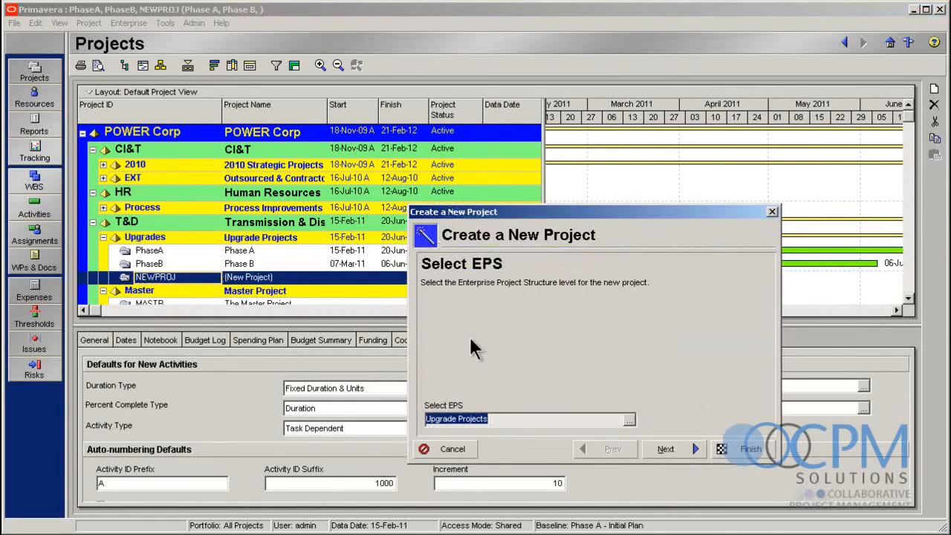
{"action": "left_click", "coordinate": [666, 446]}
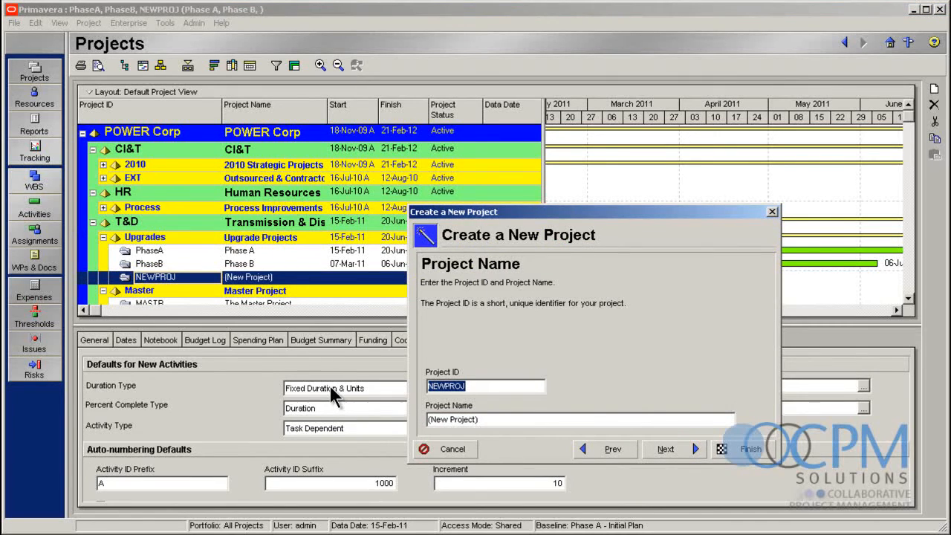
{"action": "type", "text": "MasterAA"}
{"action": "key", "text": "Tab"}
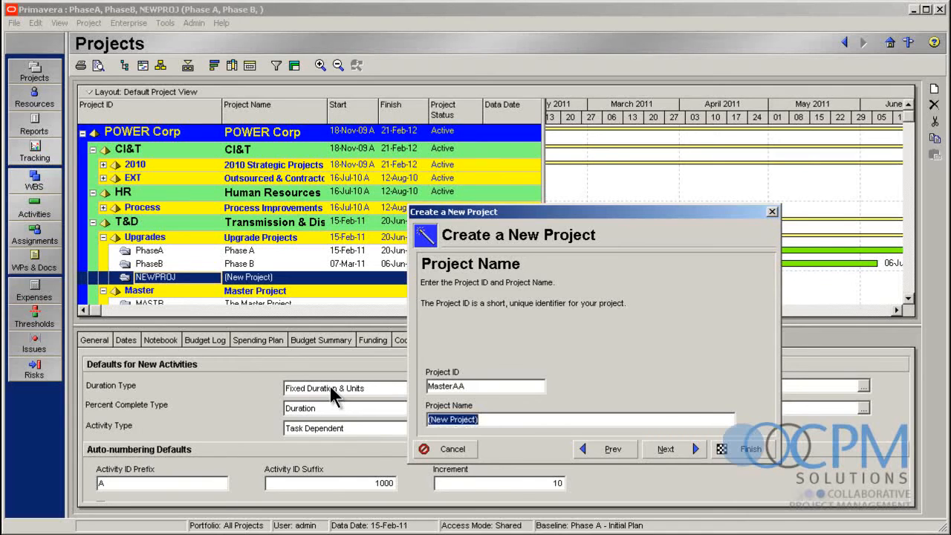
{"action": "type", "text": "Mas"}
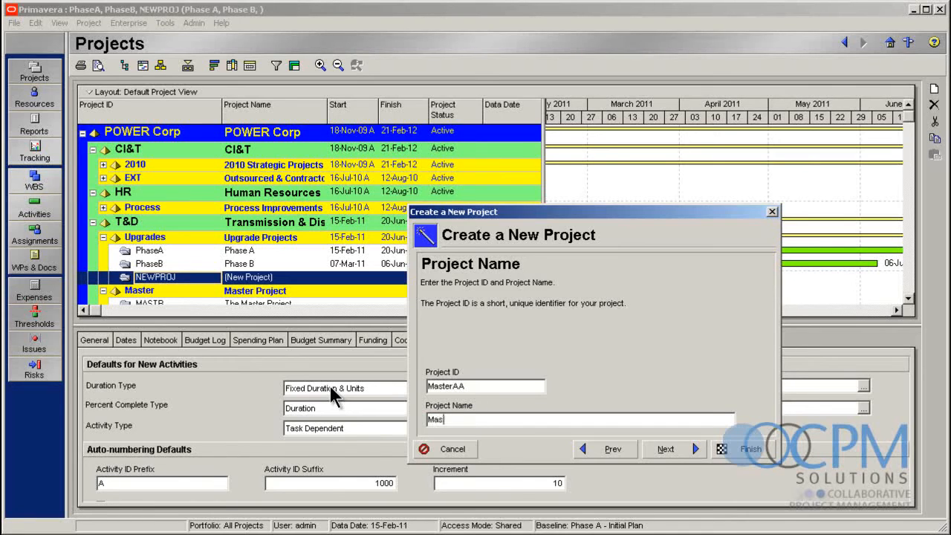
{"action": "type", "text": "terAA"}
Finish creating the project with planned start 21-Feb-11, Operations as responsible manager, and without running the Project Architect
{"action": "left_click", "coordinate": [663, 450]}
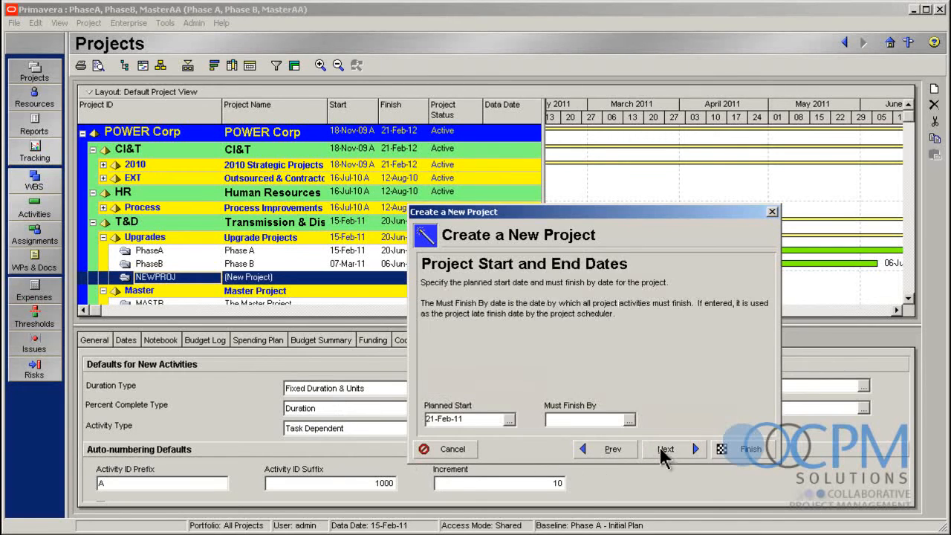
{"action": "left_click", "coordinate": [664, 450]}
{"action": "left_click", "coordinate": [664, 449]}
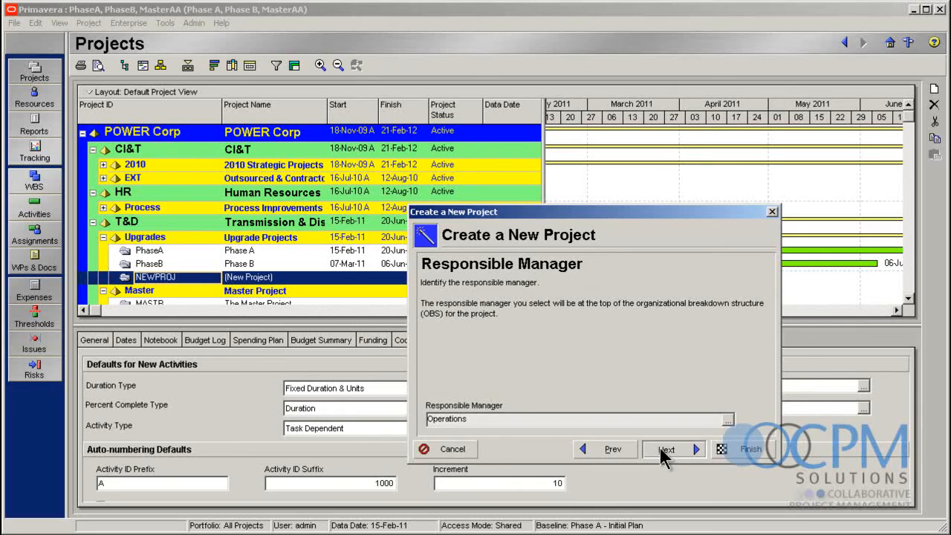
{"action": "left_click", "coordinate": [664, 450]}
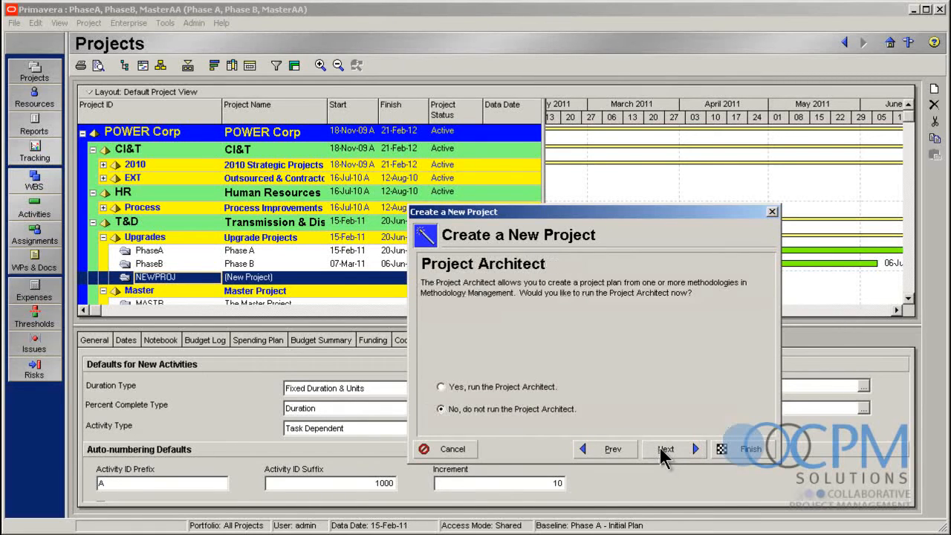
{"action": "left_click", "coordinate": [738, 449]}
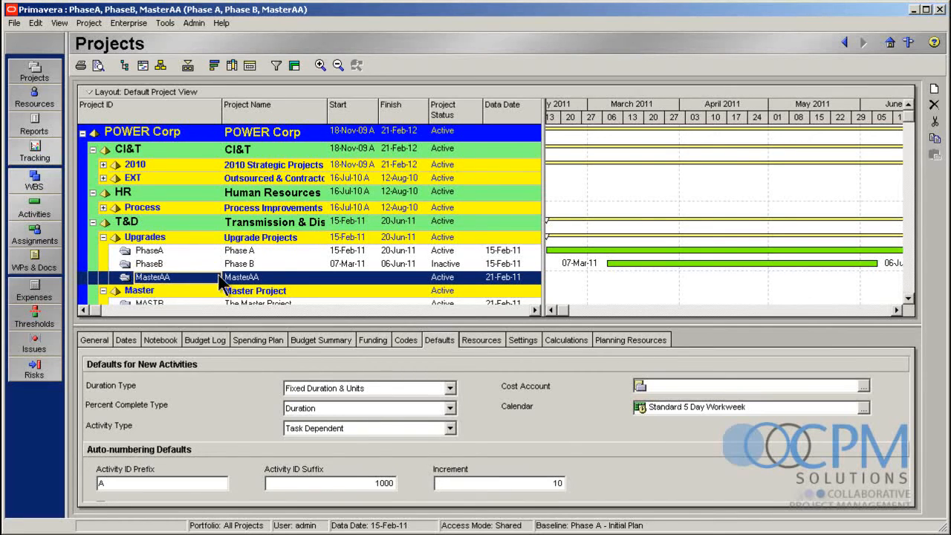
In the activity list, try sorting the WBS bands alphabetically to place MasterAA first, and turn that sorting back off
{"action": "left_click", "coordinate": [34, 207]}
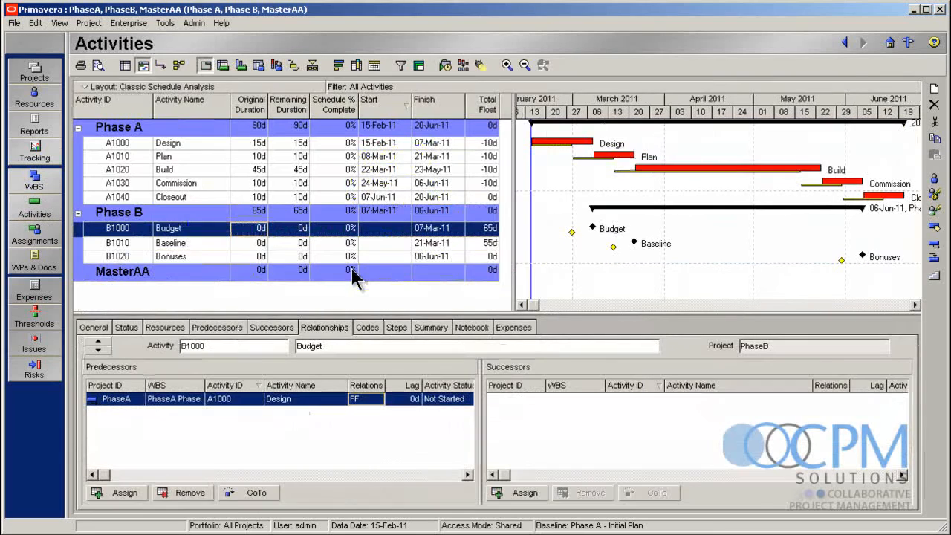
{"action": "left_click", "coordinate": [117, 275]}
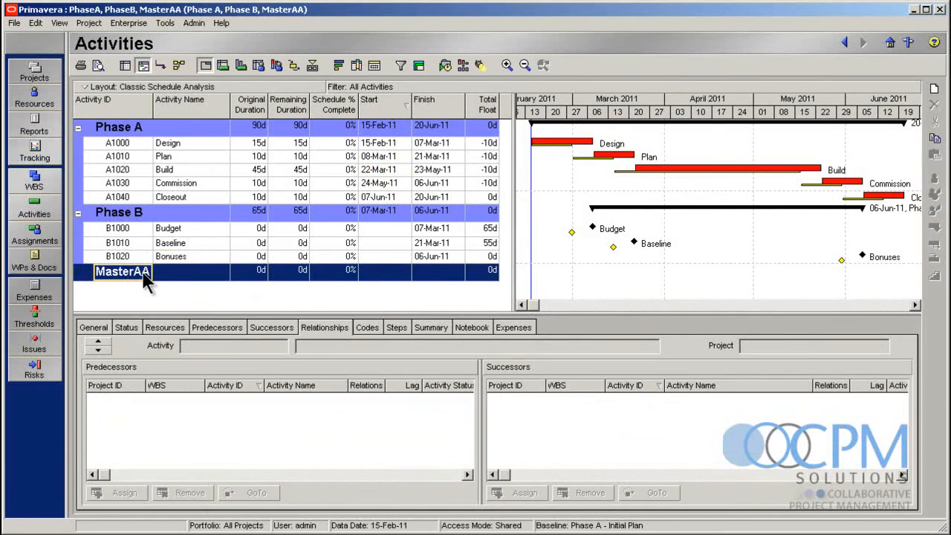
{"action": "left_click", "coordinate": [418, 66]}
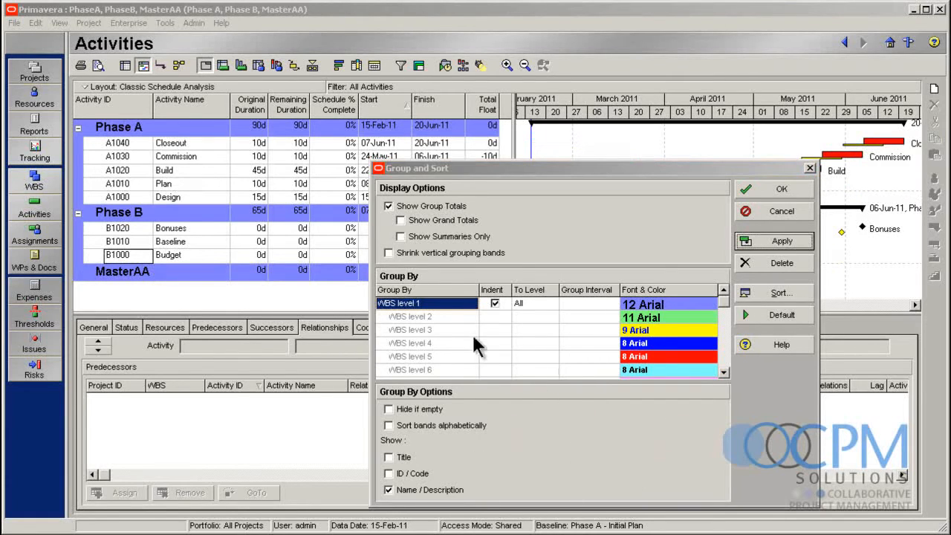
{"action": "left_click", "coordinate": [388, 426]}
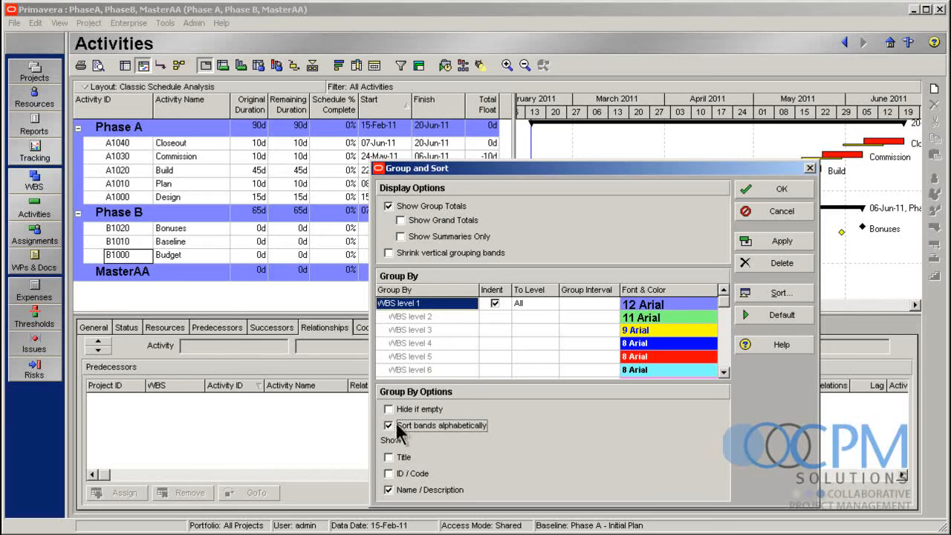
{"action": "left_click", "coordinate": [767, 242]}
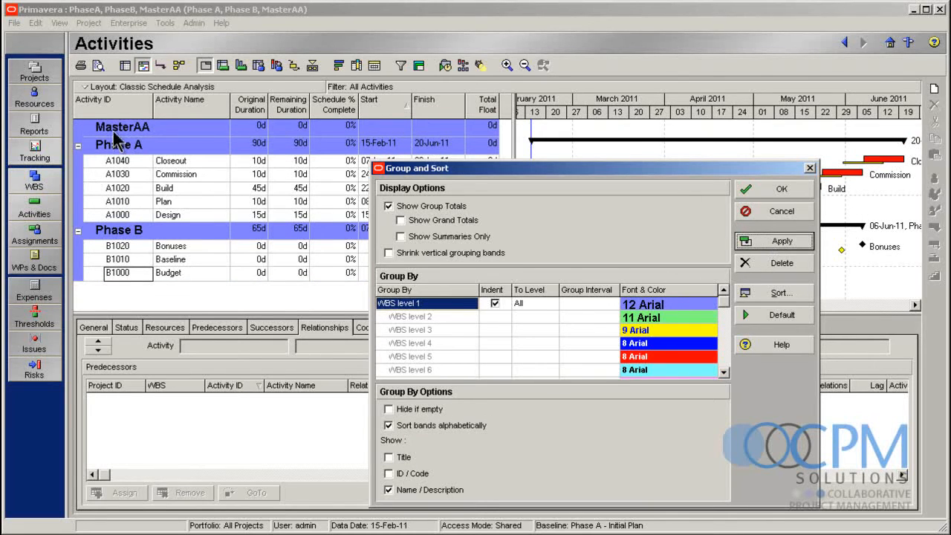
{"action": "left_click", "coordinate": [430, 425]}
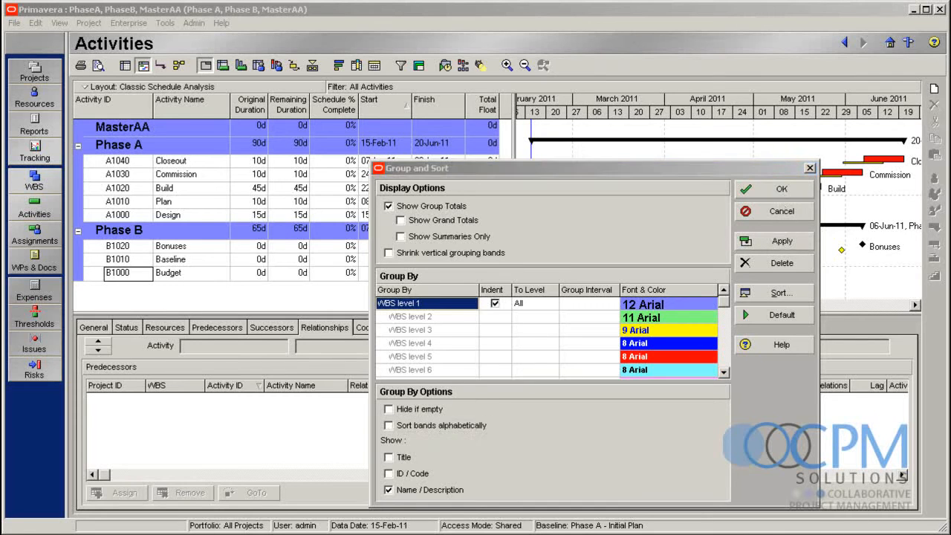
{"action": "left_click", "coordinate": [781, 190]}
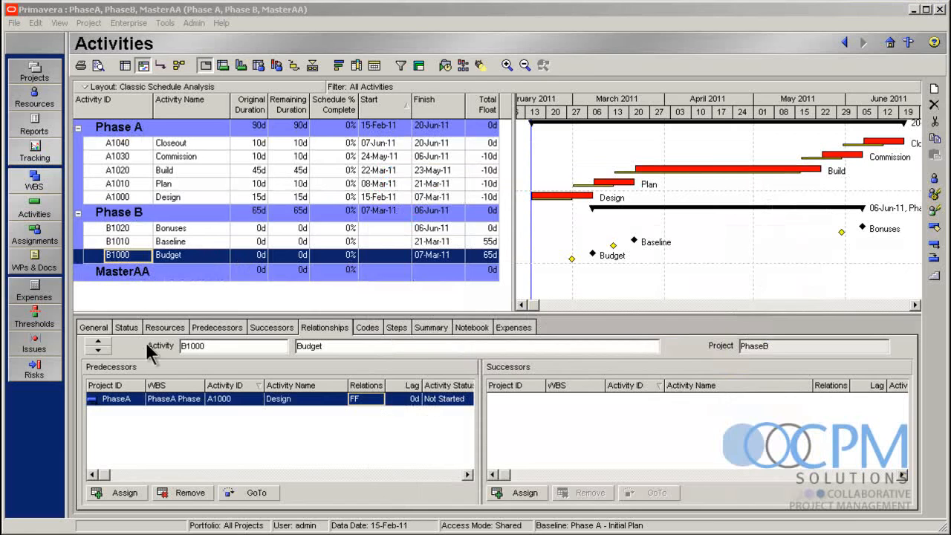
Move MasterAA above Phase A and Phase B in the work breakdown structure
{"action": "left_click", "coordinate": [35, 186]}
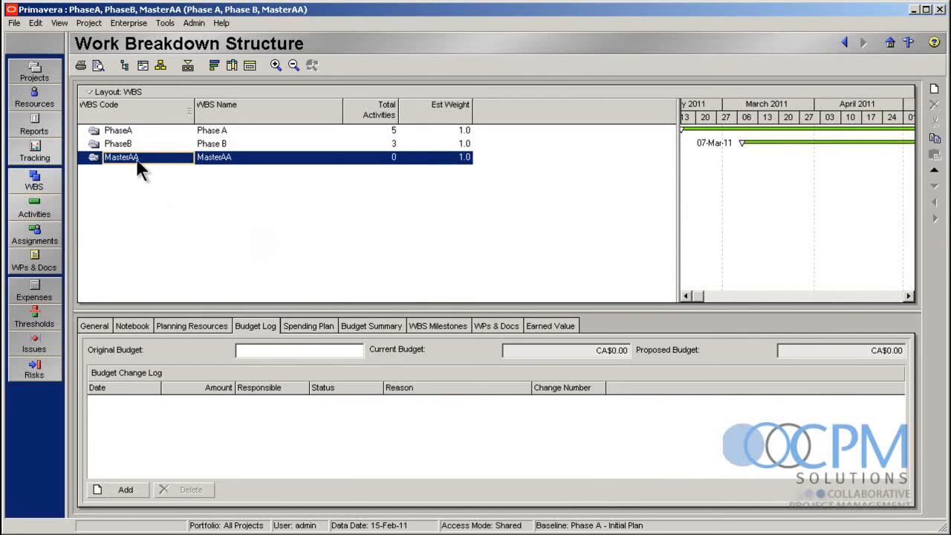
{"action": "left_click", "coordinate": [934, 170]}
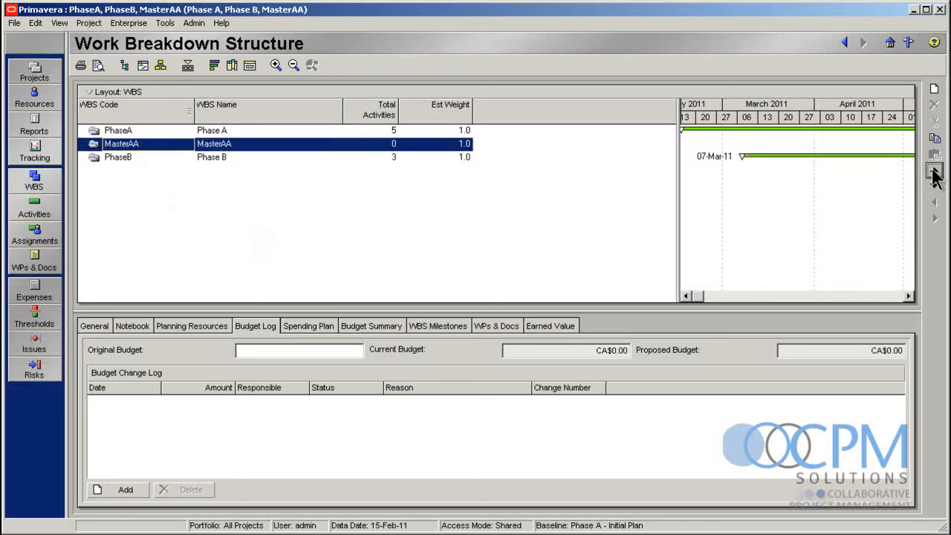
{"action": "left_click", "coordinate": [934, 170]}
Try moving Phase A above MasterAA in the work breakdown structure, and move MasterAA back to the first position
{"action": "left_click", "coordinate": [164, 145]}
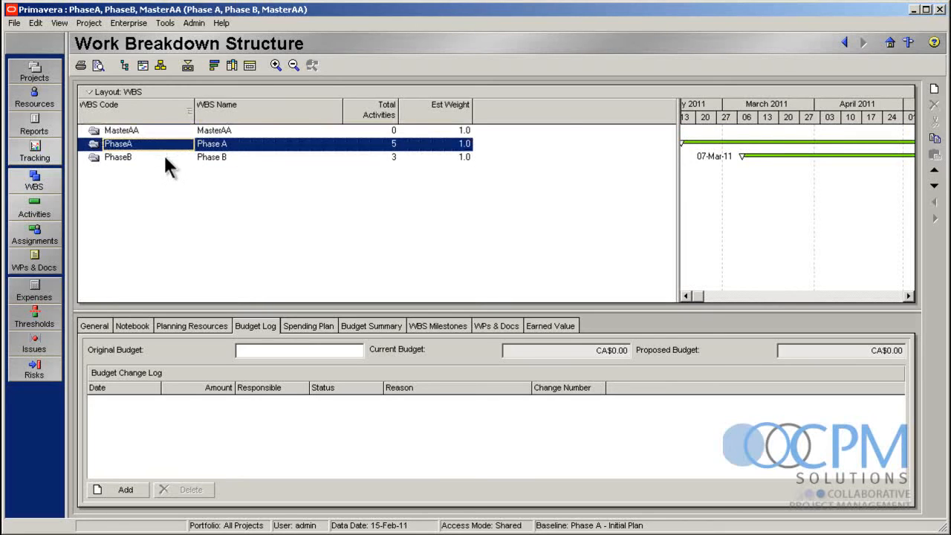
{"action": "left_click", "coordinate": [165, 157]}
{"action": "left_click", "coordinate": [180, 132]}
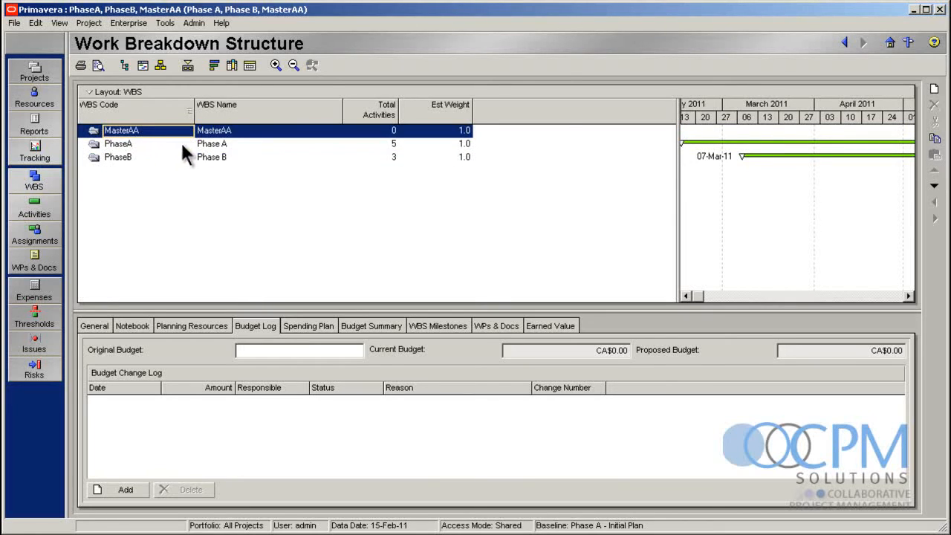
{"action": "left_click", "coordinate": [181, 143]}
{"action": "left_click", "coordinate": [176, 158]}
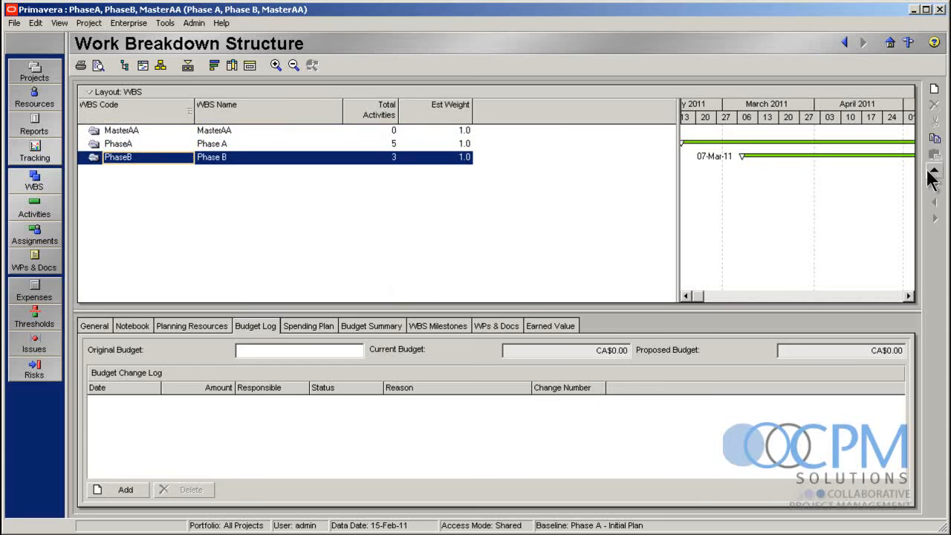
{"action": "left_click", "coordinate": [428, 143]}
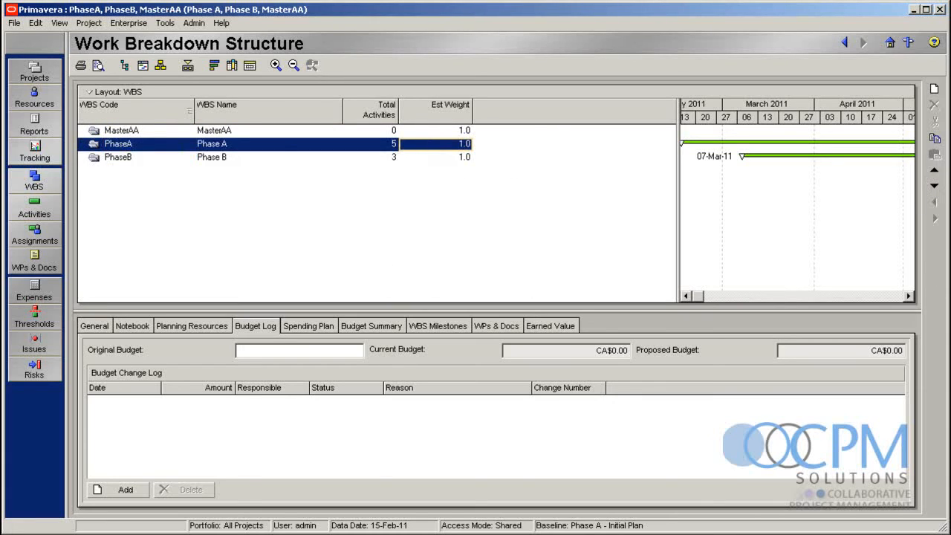
{"action": "left_click", "coordinate": [935, 170]}
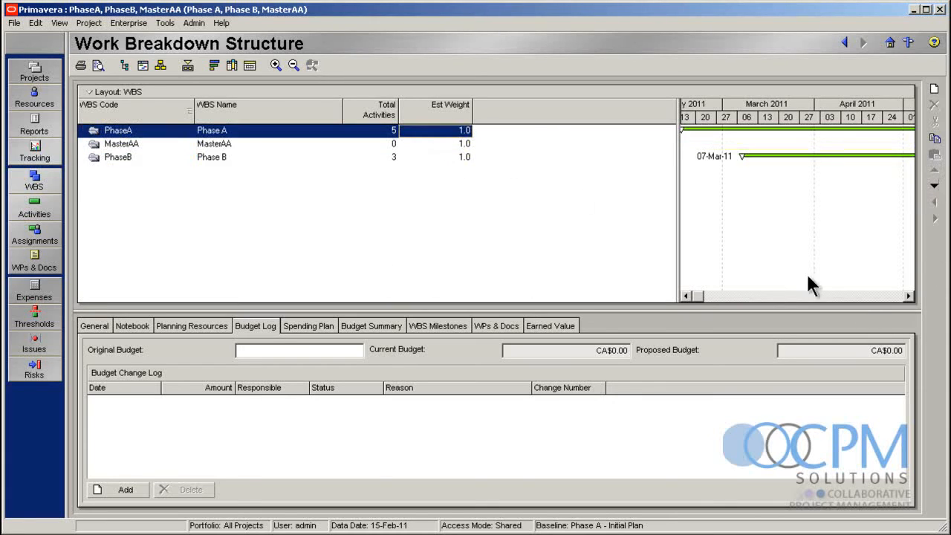
{"action": "left_click", "coordinate": [231, 143]}
{"action": "left_click", "coordinate": [935, 170]}
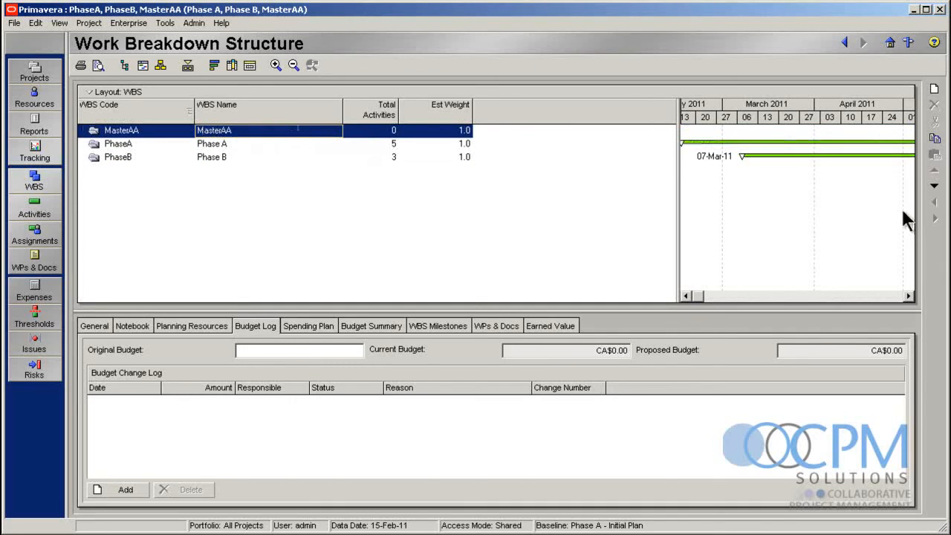
In the activity list, add a new activity named Summary under MasterAA
{"action": "left_click", "coordinate": [30, 212]}
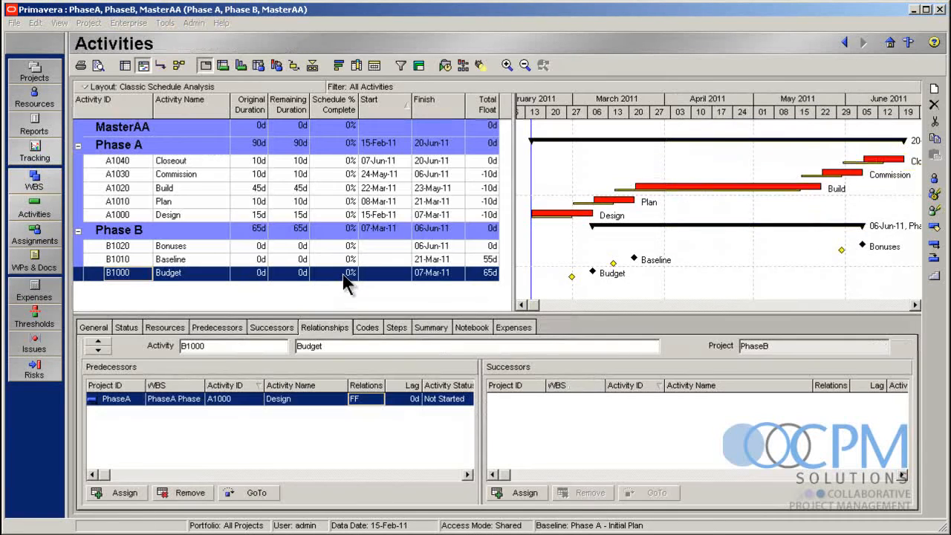
{"action": "left_click", "coordinate": [130, 131]}
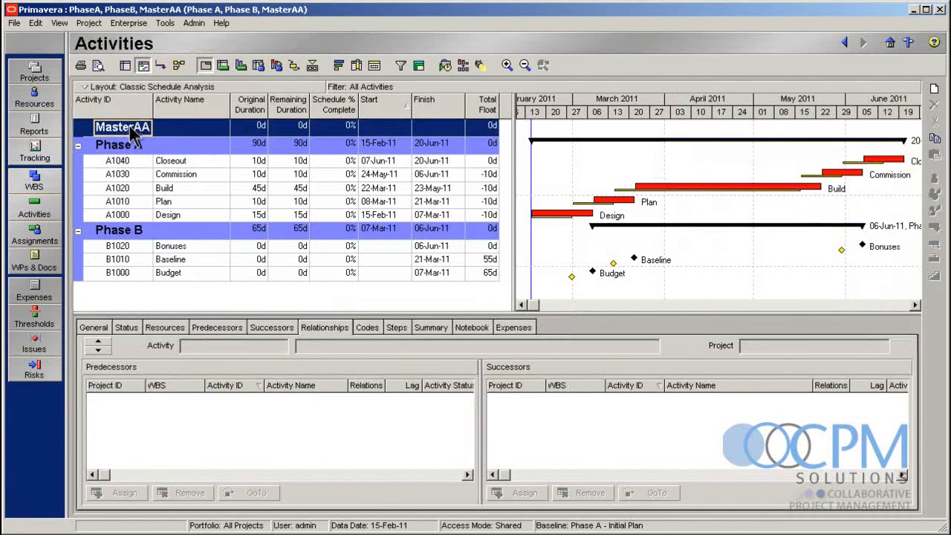
{"action": "left_click", "coordinate": [935, 89]}
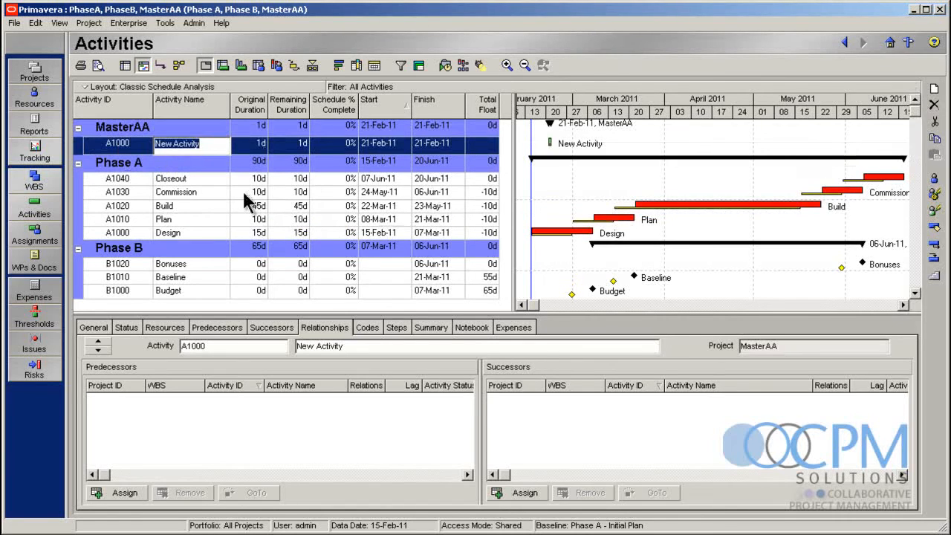
{"action": "type", "text": "Summary"}
{"action": "left_click", "coordinate": [198, 162]}
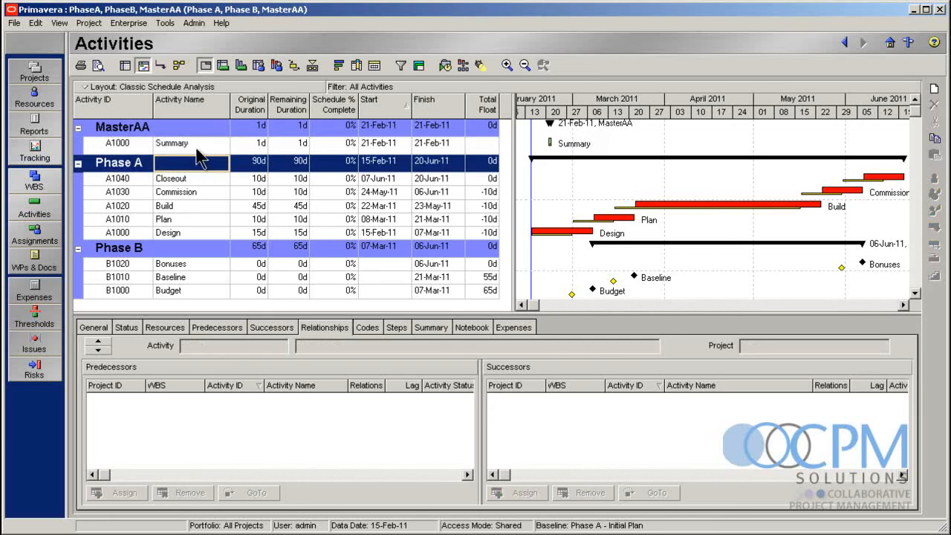
Set the activity type of MasterAA's Summary activity to Level of Effort
{"action": "left_click", "coordinate": [196, 148]}
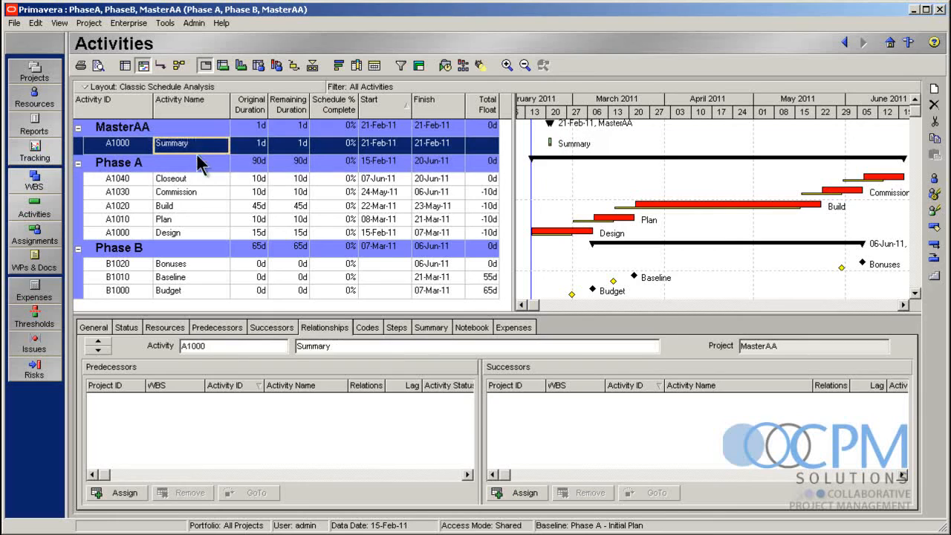
{"action": "left_click", "coordinate": [105, 327]}
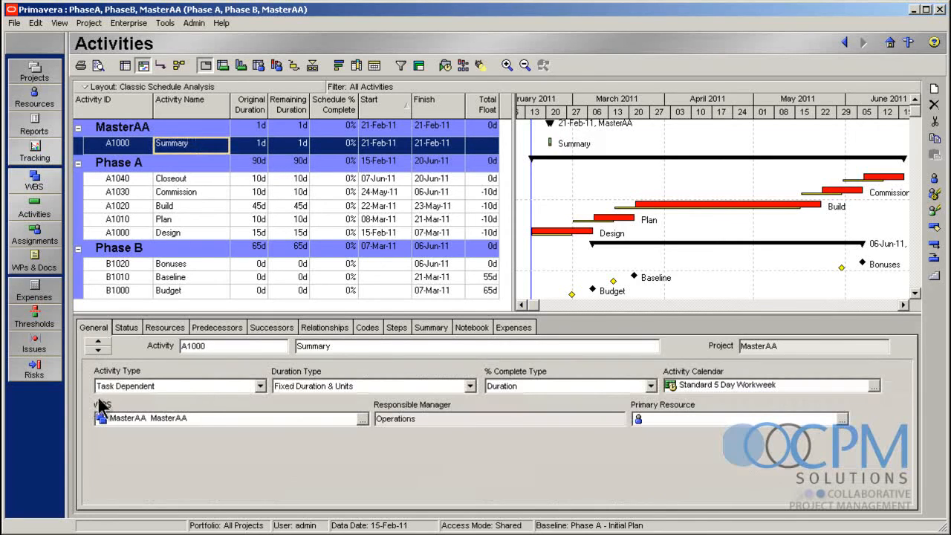
{"action": "left_click", "coordinate": [200, 386]}
{"action": "left_click", "coordinate": [202, 411]}
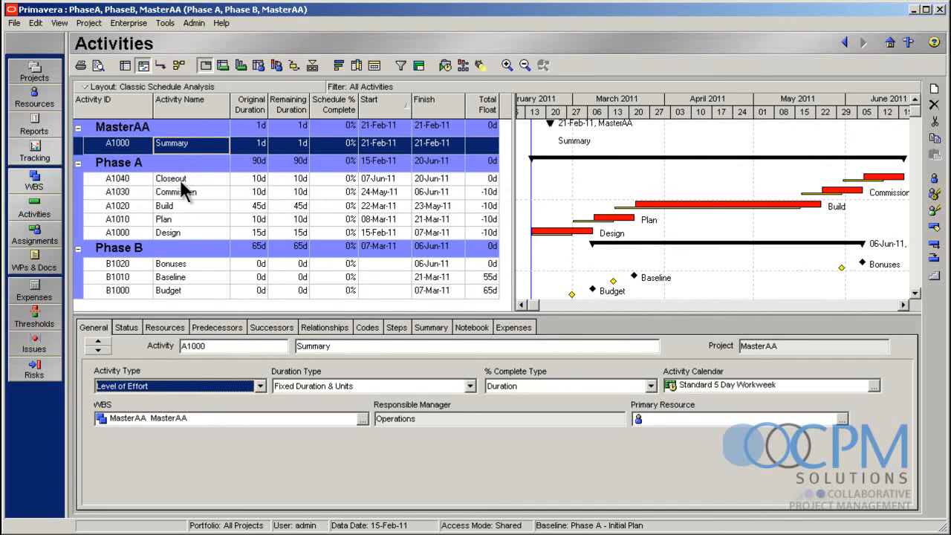
Sort the activities by Activity ID and check Phase A's first and last activities, Design and Closeout
{"action": "left_click", "coordinate": [116, 106]}
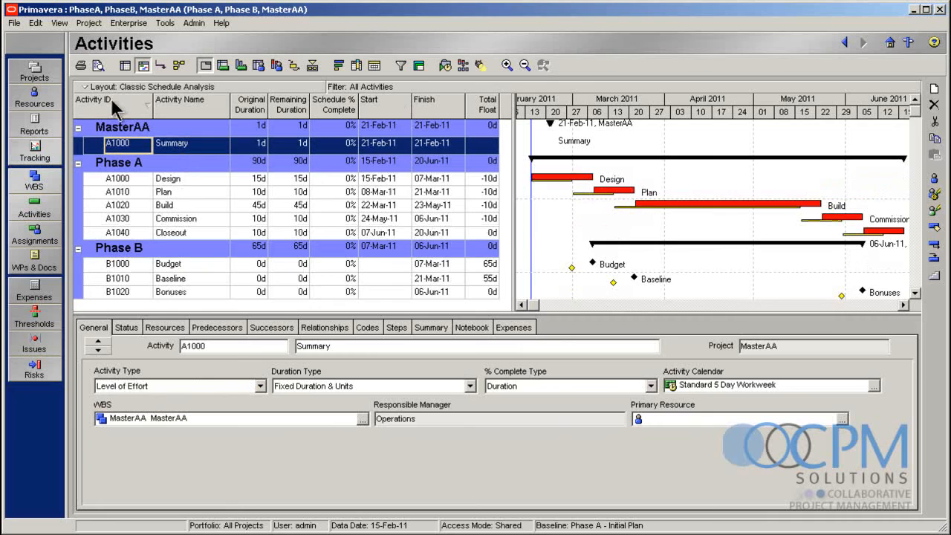
{"action": "left_click", "coordinate": [134, 180]}
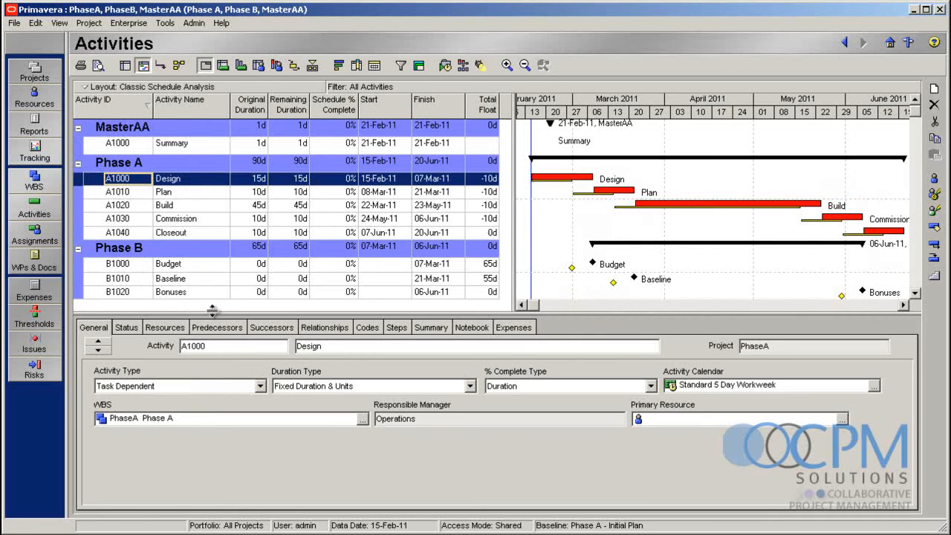
{"action": "left_click", "coordinate": [198, 233]}
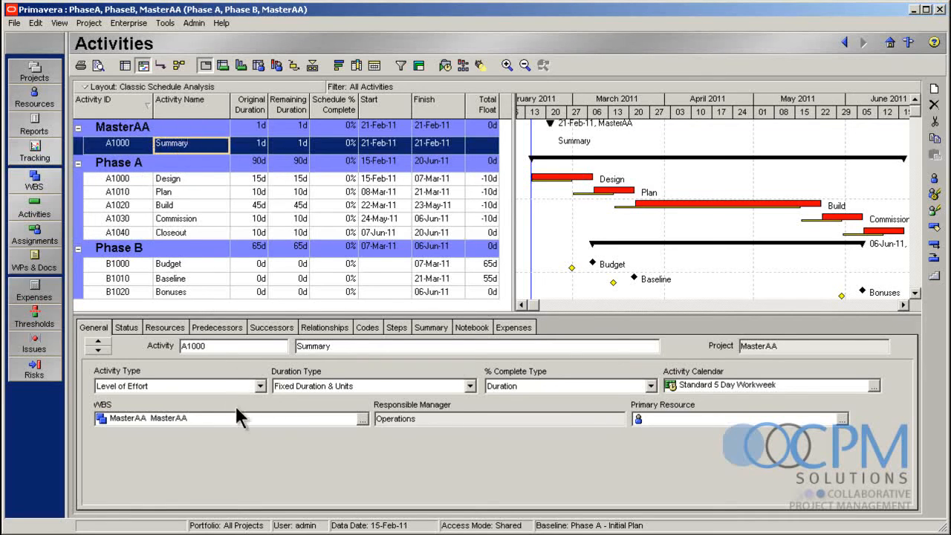
Assign Phase A's Design activity as predecessor of Summary with a start-to-start (SS) relationship
{"action": "left_click", "coordinate": [324, 327]}
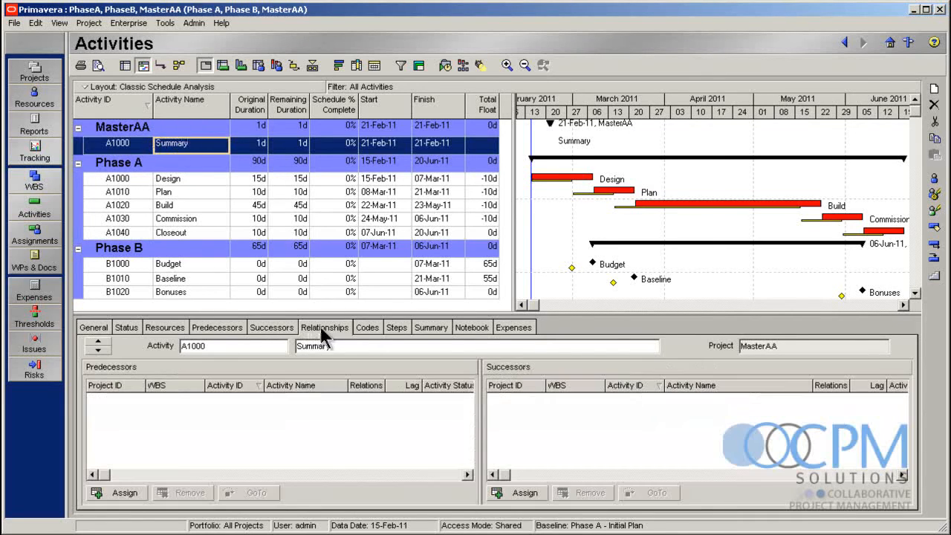
{"action": "left_click", "coordinate": [112, 493]}
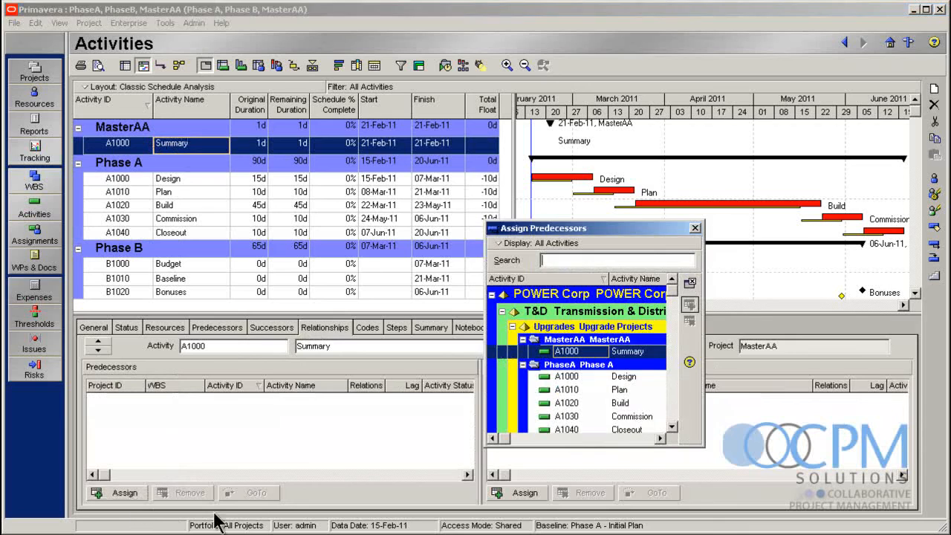
{"action": "double_click", "coordinate": [582, 375]}
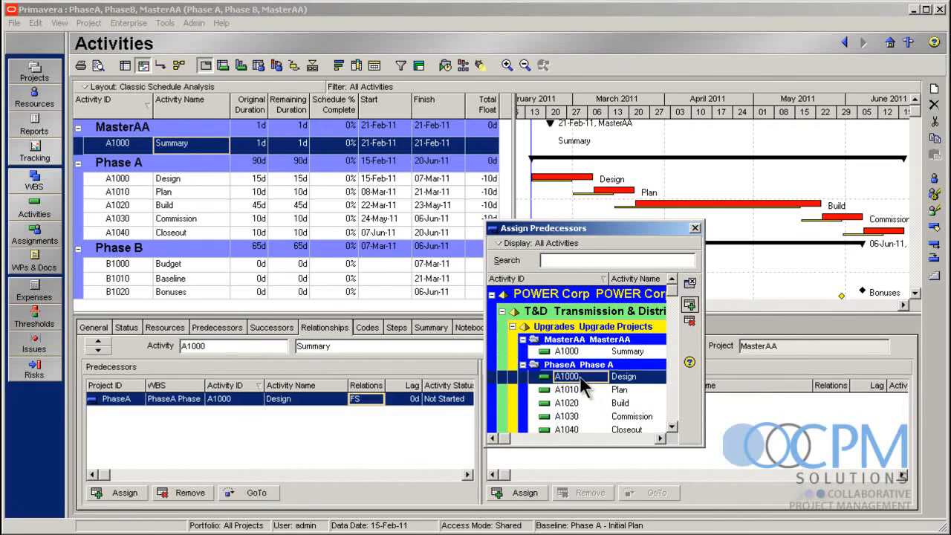
{"action": "left_click", "coordinate": [689, 285]}
{"action": "left_click", "coordinate": [378, 399]}
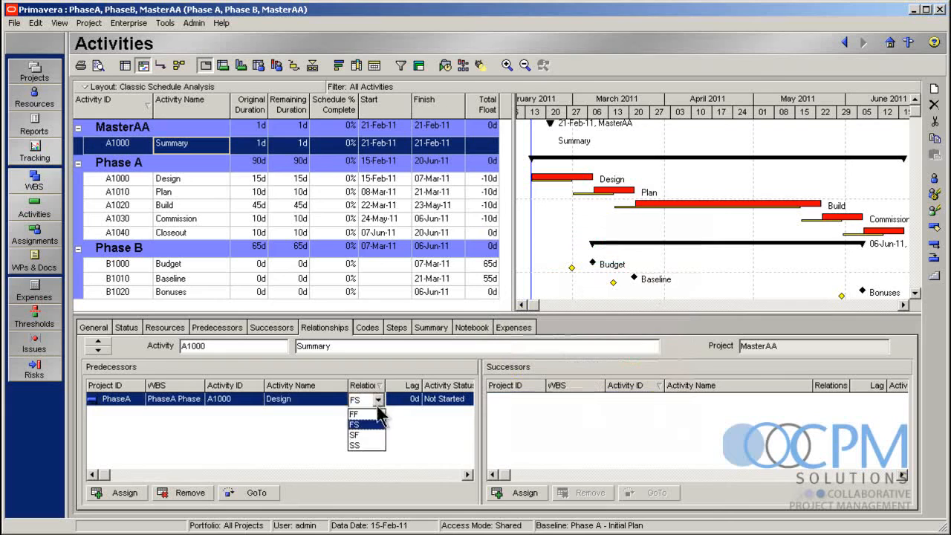
{"action": "left_click", "coordinate": [378, 446]}
Assign Phase A's Closeout activity as successor of Summary with a finish-to-finish (FF) relationship
{"action": "left_click", "coordinate": [524, 493]}
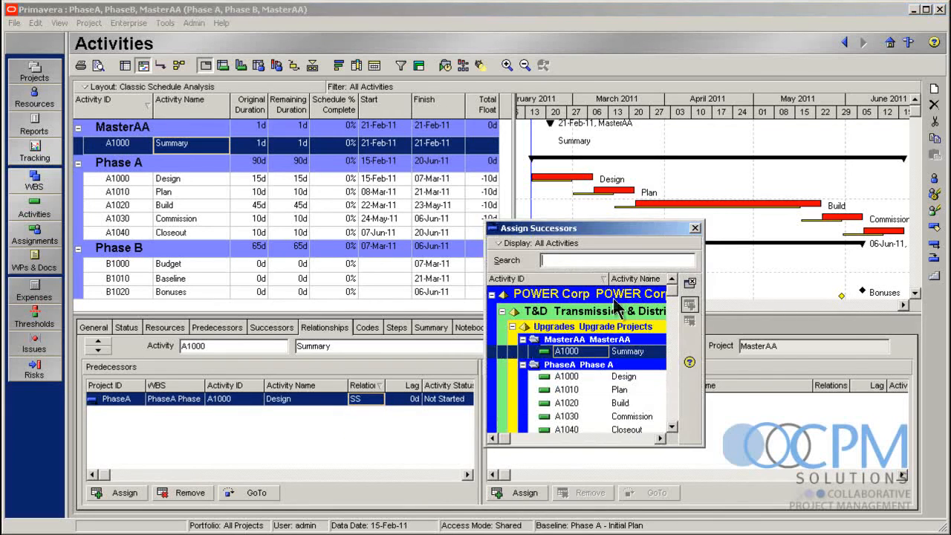
{"action": "left_click", "coordinate": [671, 427]}
{"action": "left_click", "coordinate": [671, 426]}
{"action": "left_click", "coordinate": [638, 397]}
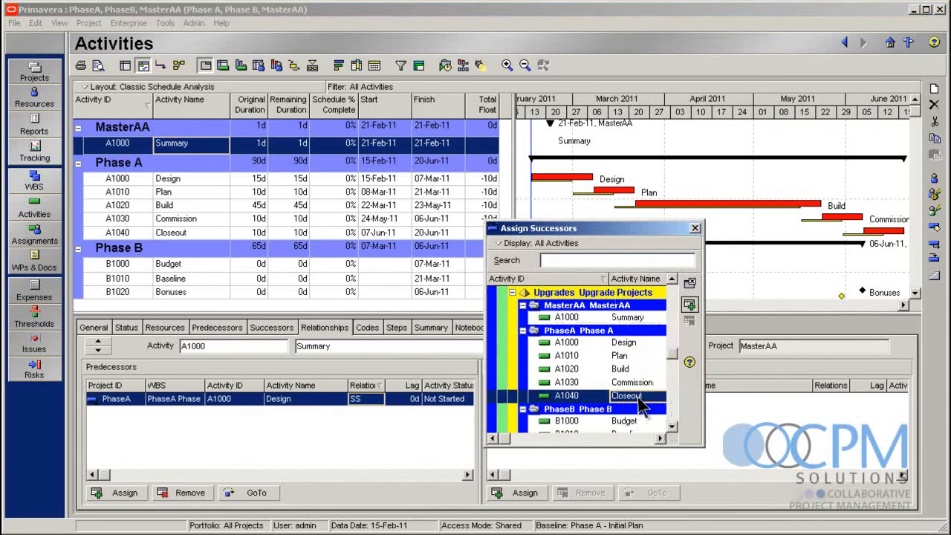
{"action": "left_click", "coordinate": [690, 303]}
{"action": "left_click", "coordinate": [690, 283]}
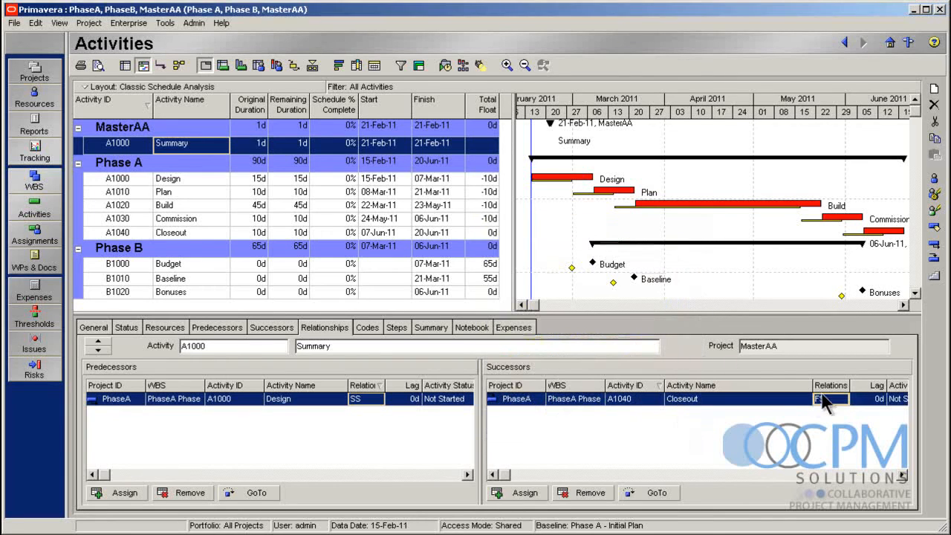
{"action": "left_click", "coordinate": [825, 401]}
{"action": "left_click", "coordinate": [831, 412]}
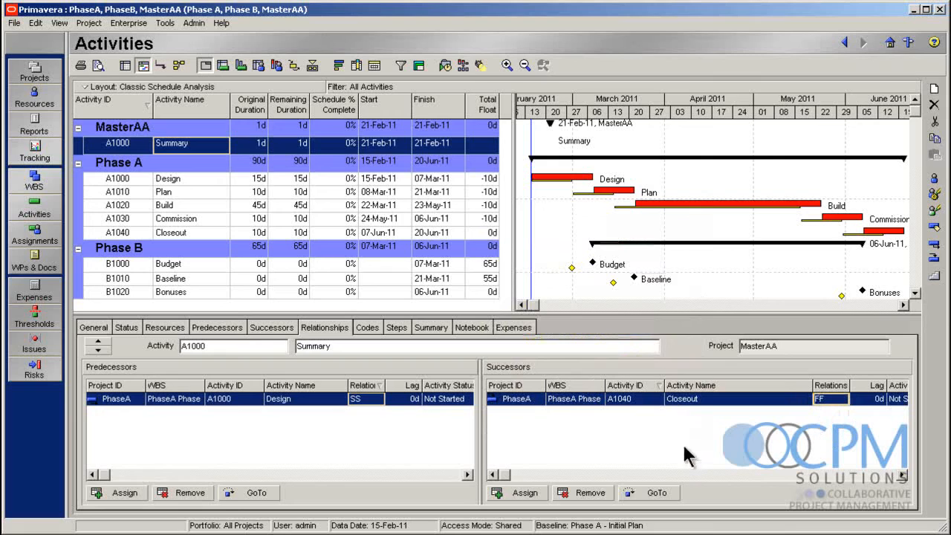
Schedule the three open projects together with the 15-Feb-11 data date
{"action": "left_click", "coordinate": [445, 67]}
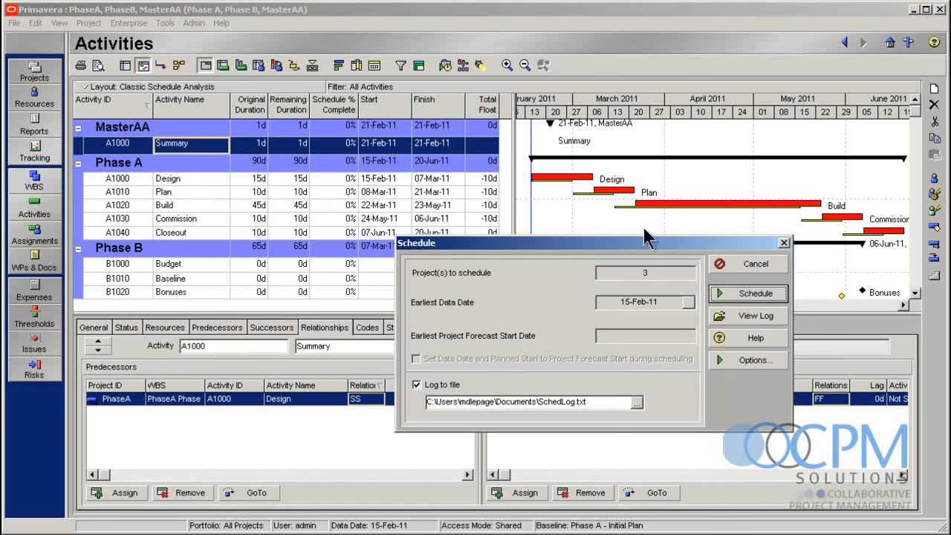
{"action": "left_click", "coordinate": [759, 301]}
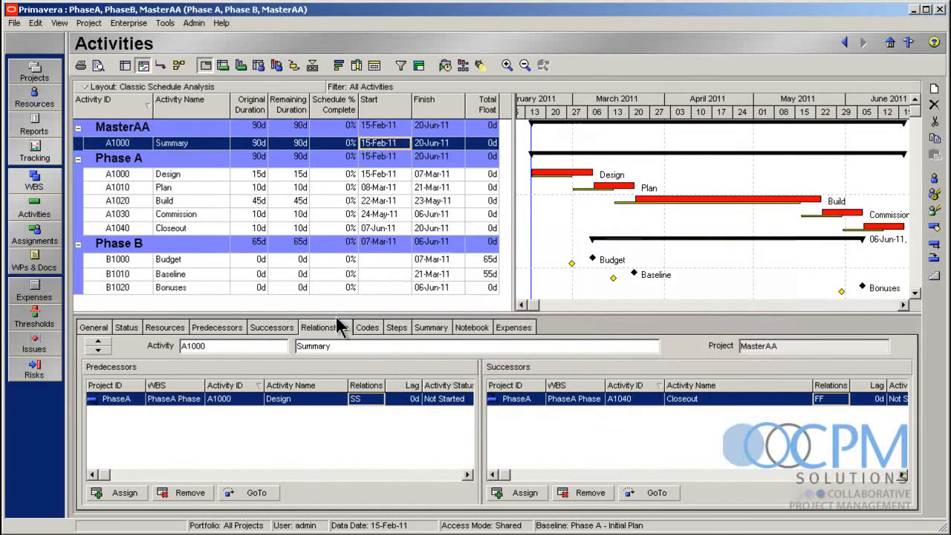